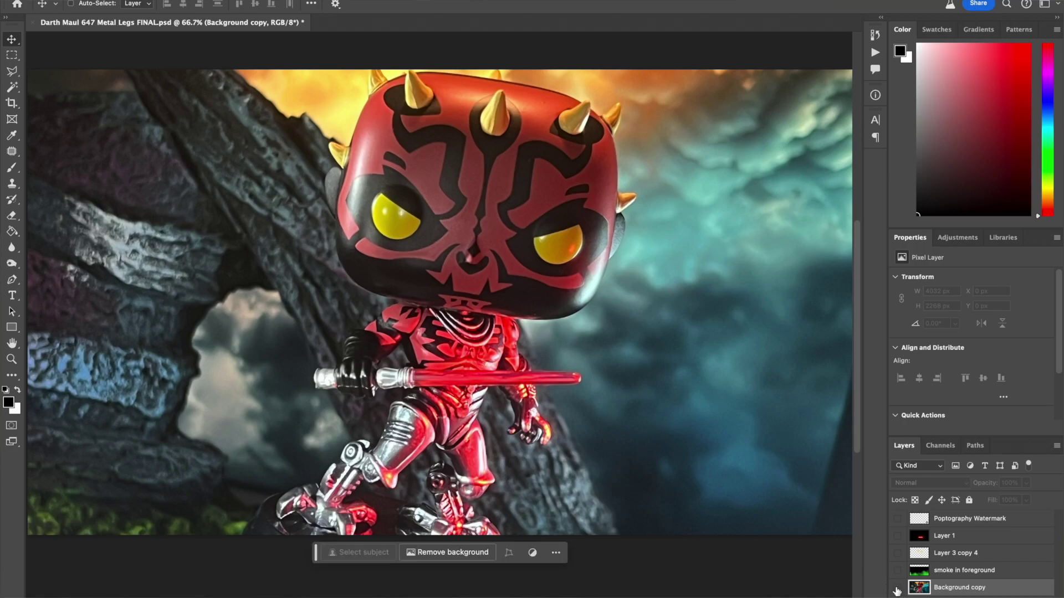
# Show the Background copy layer, toggling its visibility to compare the edit with the original photo
pyautogui.click(897, 588)
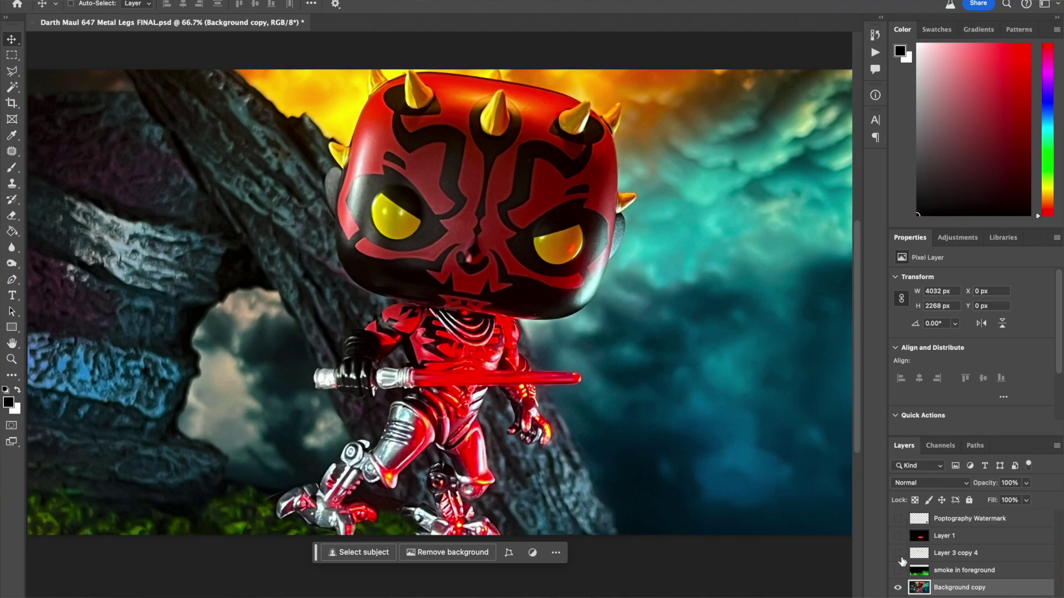
pyautogui.click(897, 587)
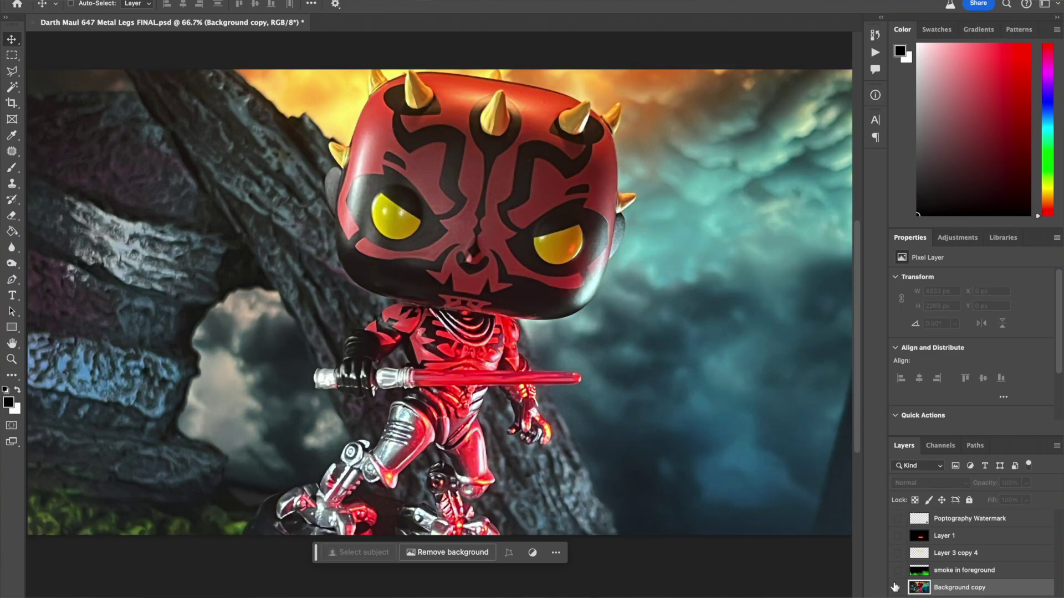
pyautogui.click(897, 587)
pyautogui.click(897, 587)
pyautogui.click(896, 587)
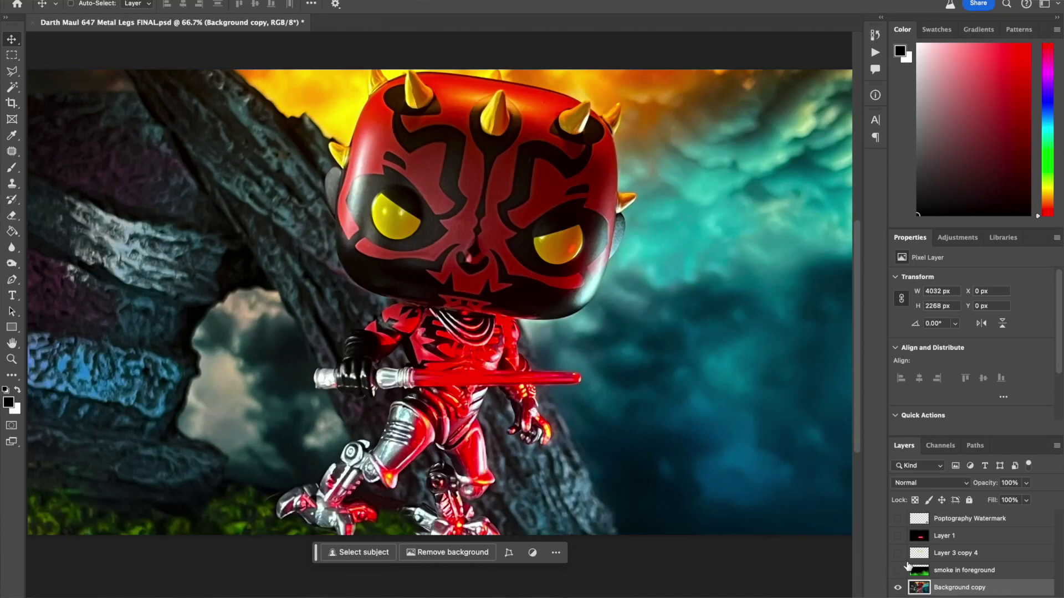
# Show the smoke in foreground and Layer 3 copy 4 layers, toggling the latter to compare the eye glow
pyautogui.click(897, 571)
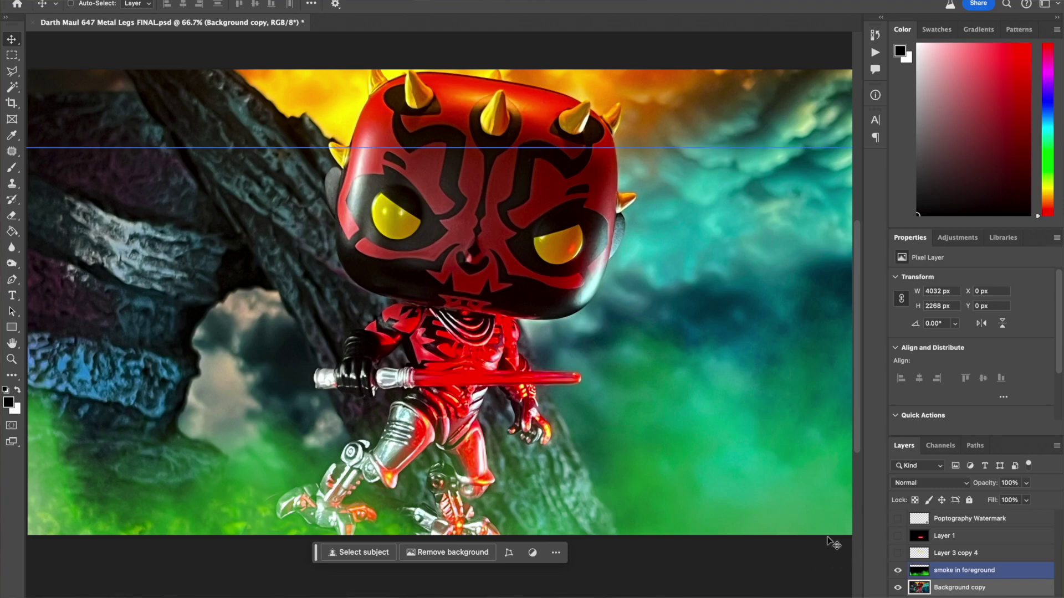
pyautogui.click(897, 553)
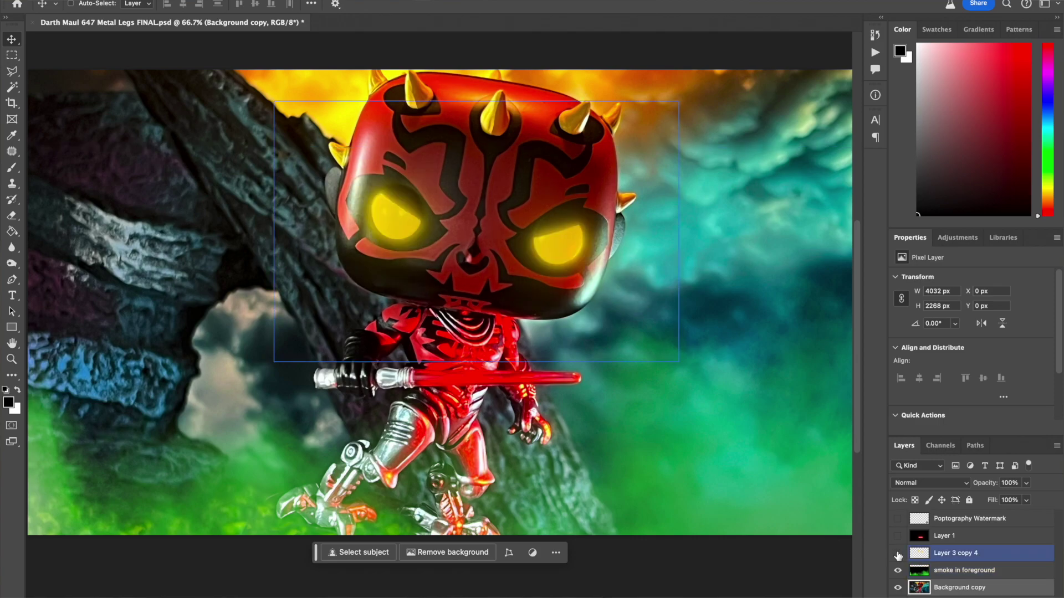
pyautogui.click(897, 554)
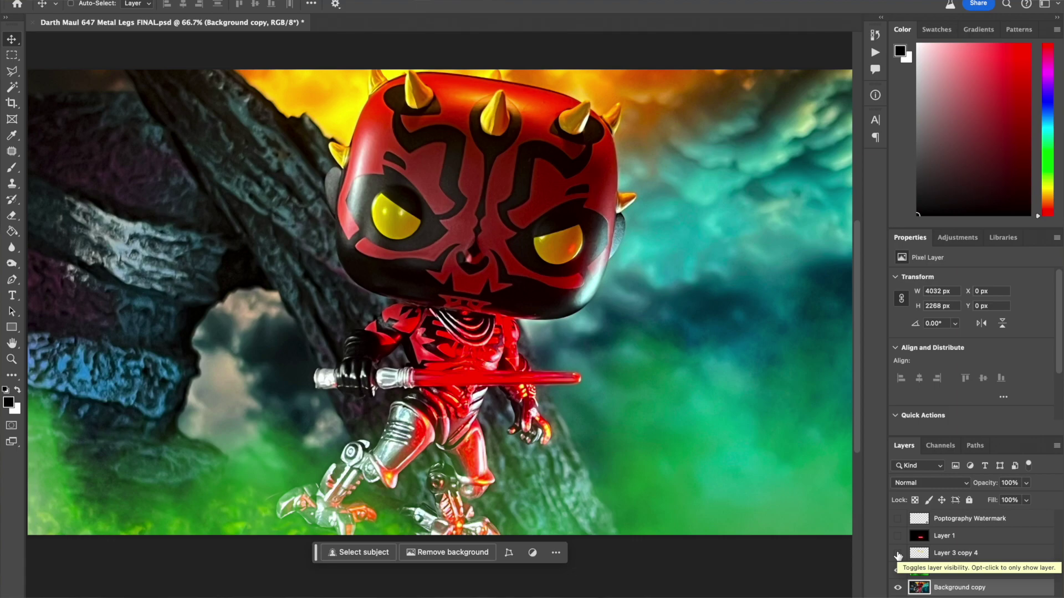
pyautogui.click(898, 553)
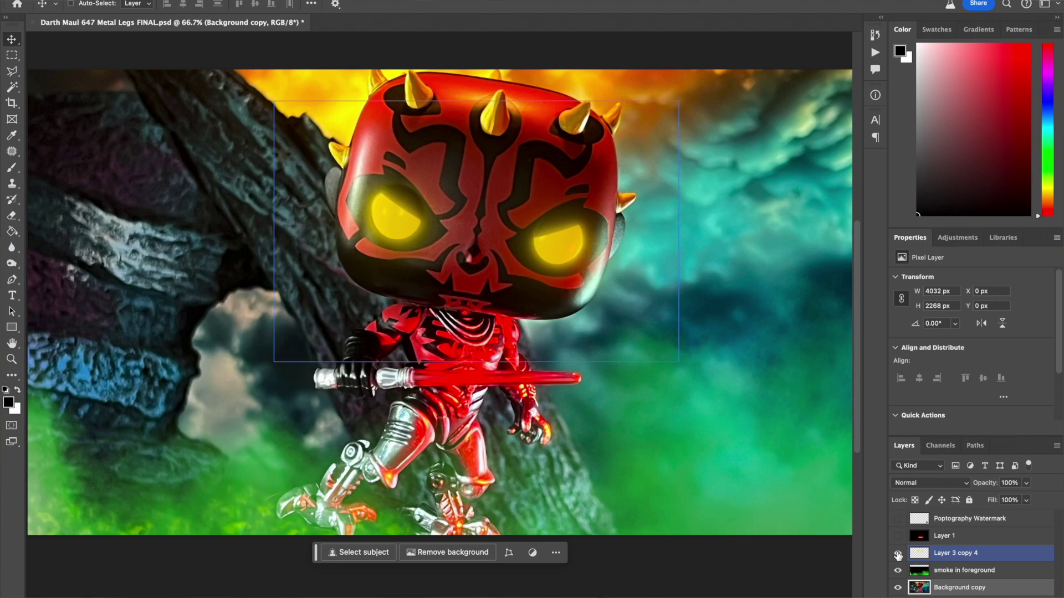
pyautogui.click(898, 554)
pyautogui.click(898, 553)
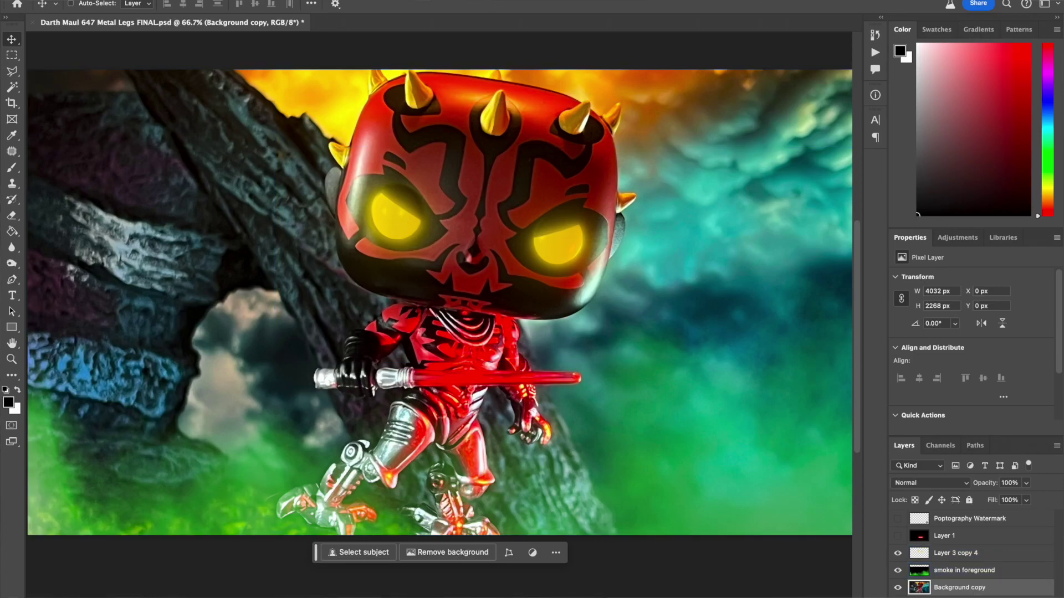
# Create a new layer above Background copy and ready the Brush tool with white as the foreground color
pyautogui.press('super+shift+alt+n')
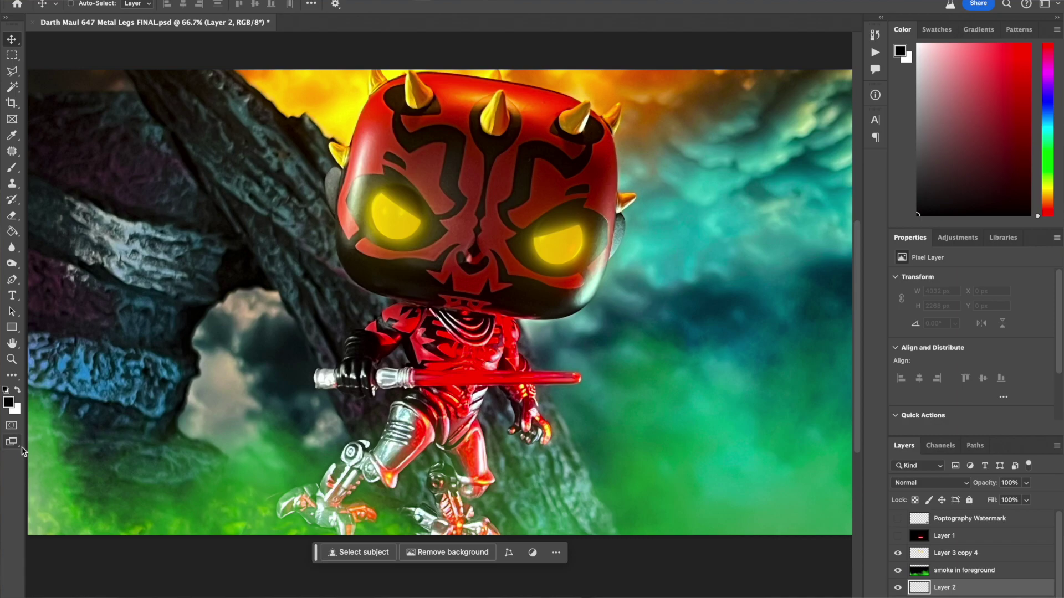
pyautogui.click(18, 391)
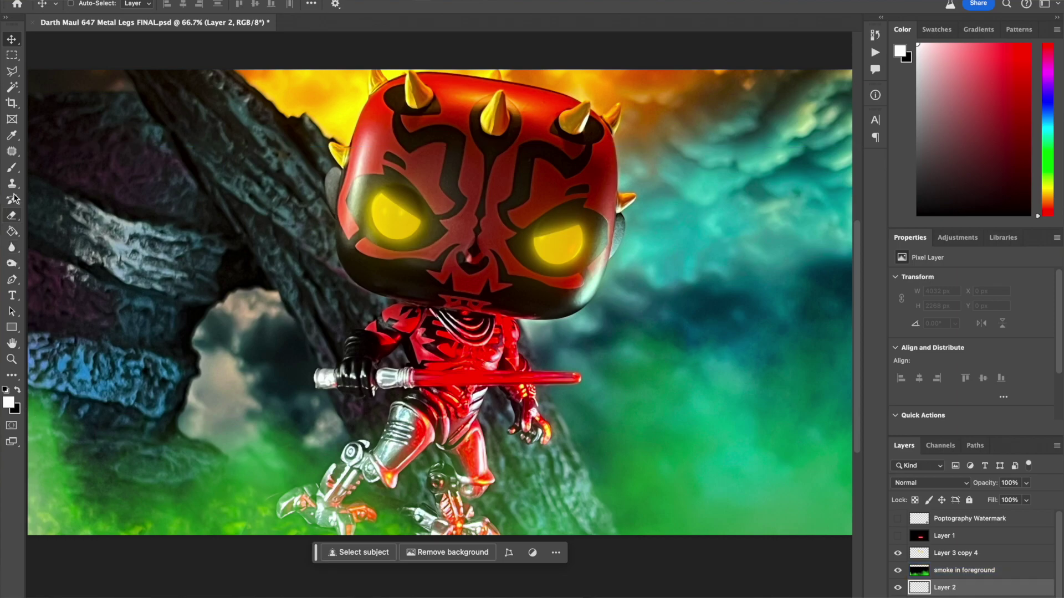
pyautogui.click(12, 167)
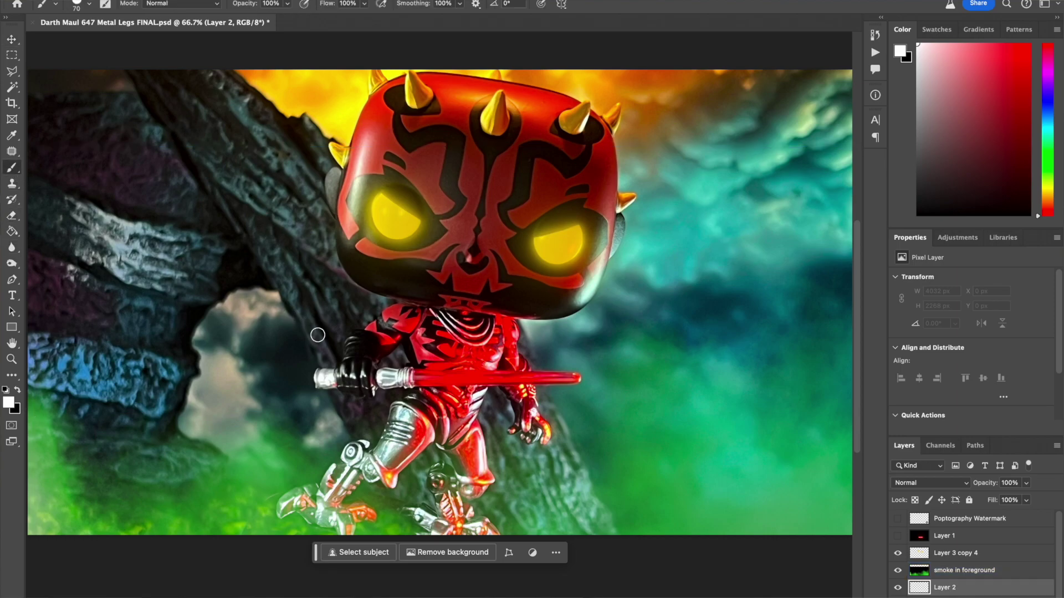
pyautogui.hotkey('ctrl', '+')
pyautogui.hotkey('ctrl', '+')
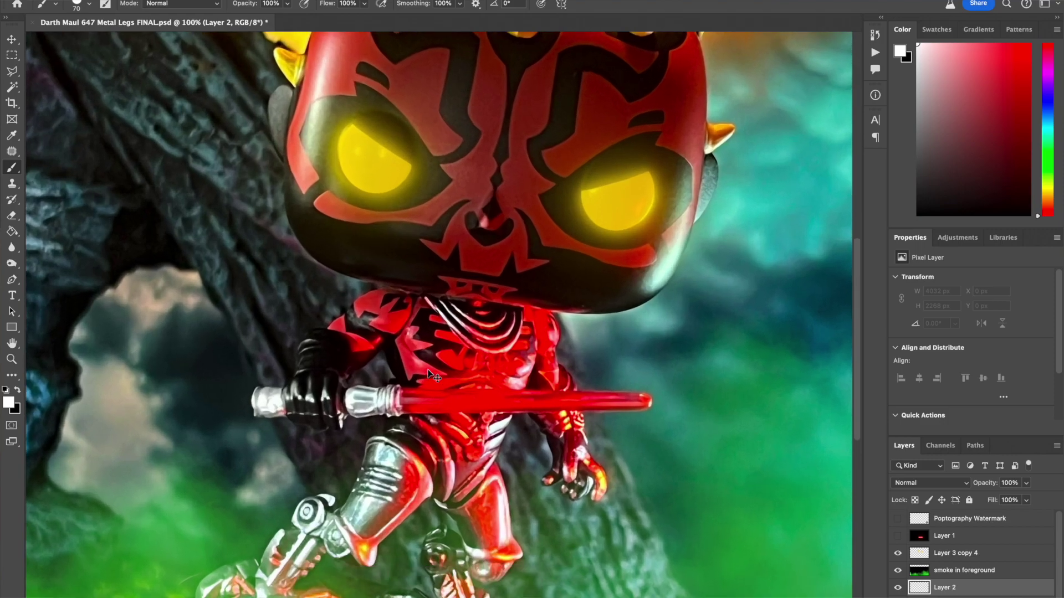
pyautogui.scroll(-5, 427, 369)
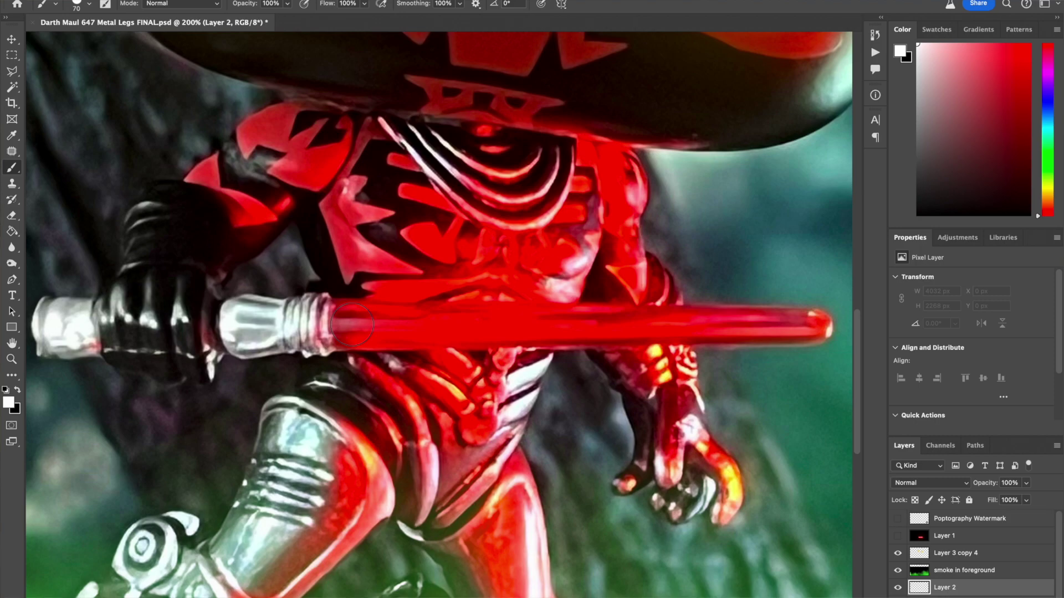
# Compare brush sizes against the lightsaber blade's width and check the brush's size and hardness settings
pyautogui.press(']')
pyautogui.press(']')
pyautogui.press(']')
pyautogui.press(']')
pyautogui.press('[')
pyautogui.press('[')
pyautogui.press('[')
pyautogui.press('[')
pyautogui.click(79, 7)
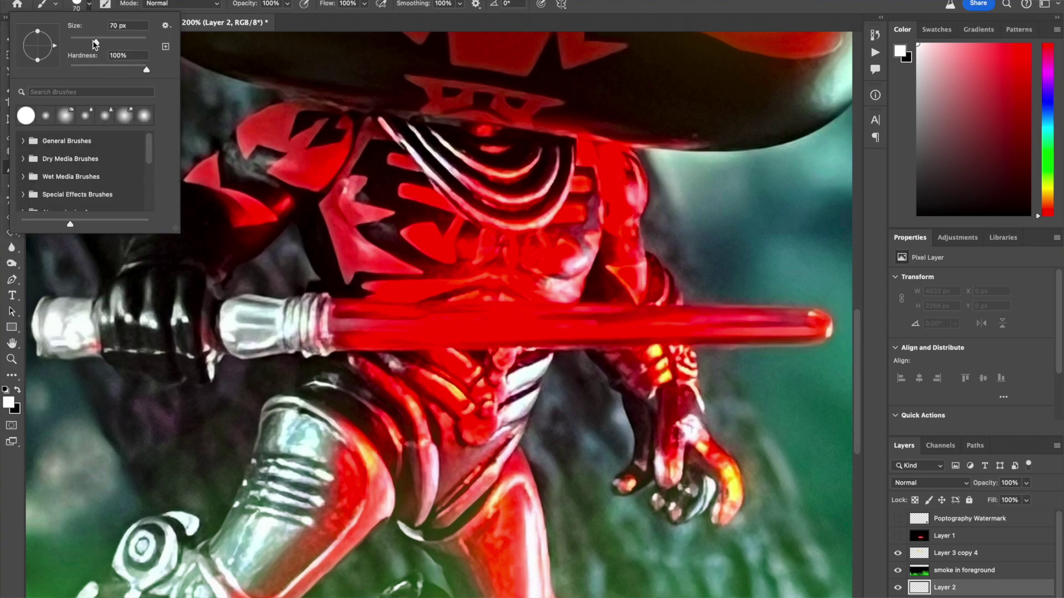
pyautogui.click(392, 27)
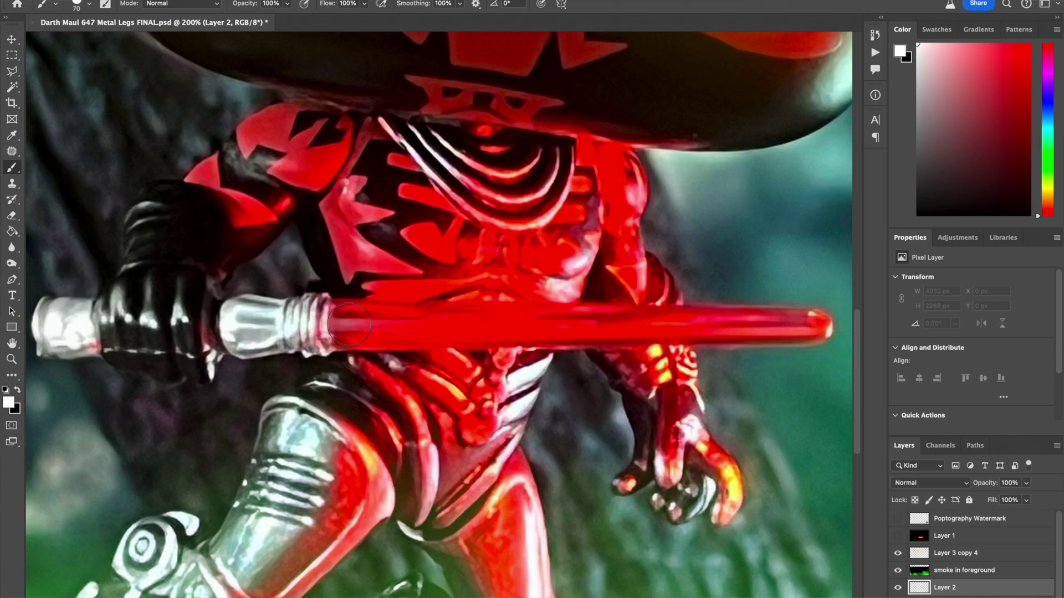
# Paint a straight white stroke along the lightsaber blade from hilt to tip on Layer 2, about 843 px long, and compare it with the original
pyautogui.click(349, 324)
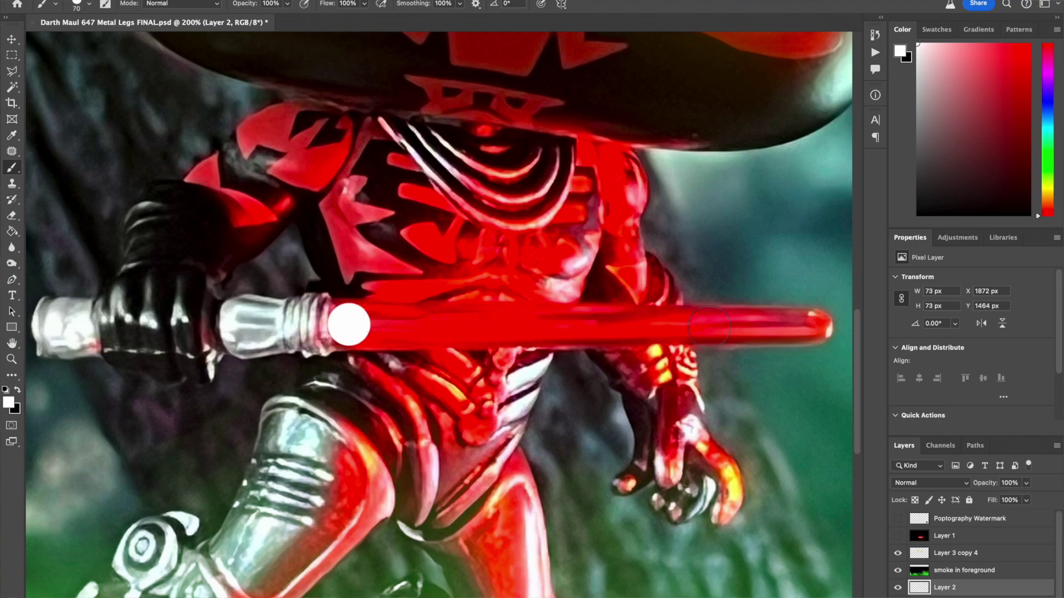
pyautogui.keyDown('shift'); pyautogui.click(824, 327); pyautogui.keyUp('shift')
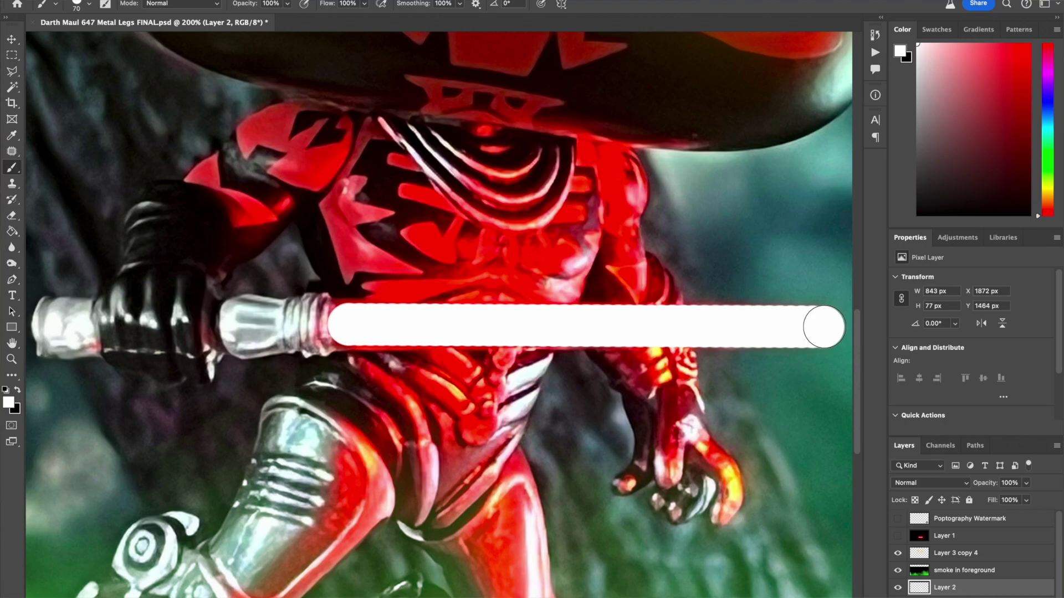
pyautogui.click(898, 587)
pyautogui.click(898, 587)
# Duplicate the white blade layer six times, up to Layer 2 copy 6
pyautogui.click(11, 39)
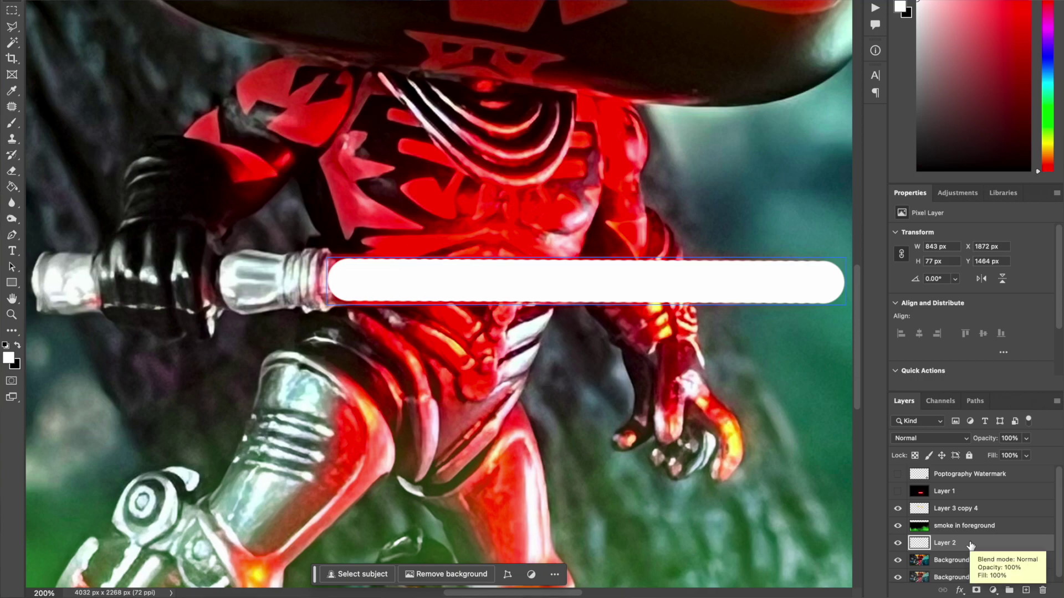
pyautogui.hotkey('ctrl', 'j')
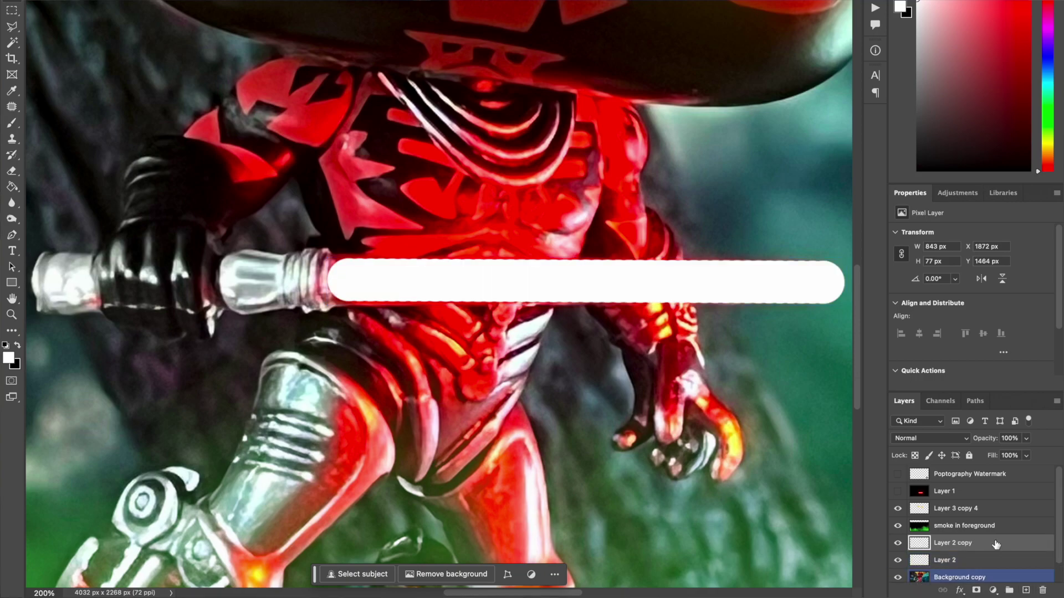
pyautogui.hotkey('ctrl', 'j')
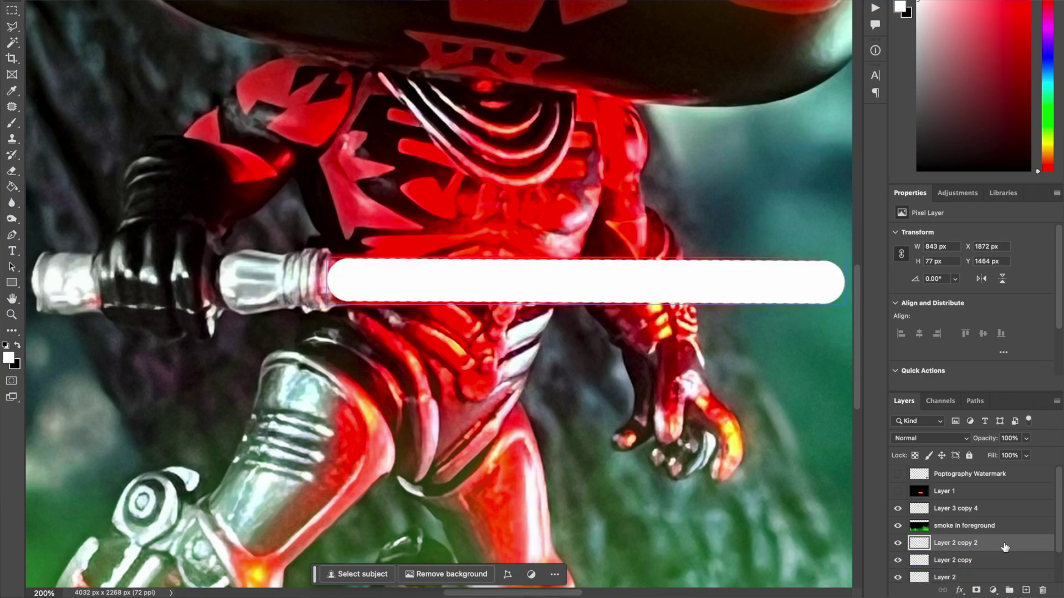
pyautogui.hotkey('ctrl', 'j')
pyautogui.hotkey('ctrl', 'j')
pyautogui.hotkey('ctrl', 'j')
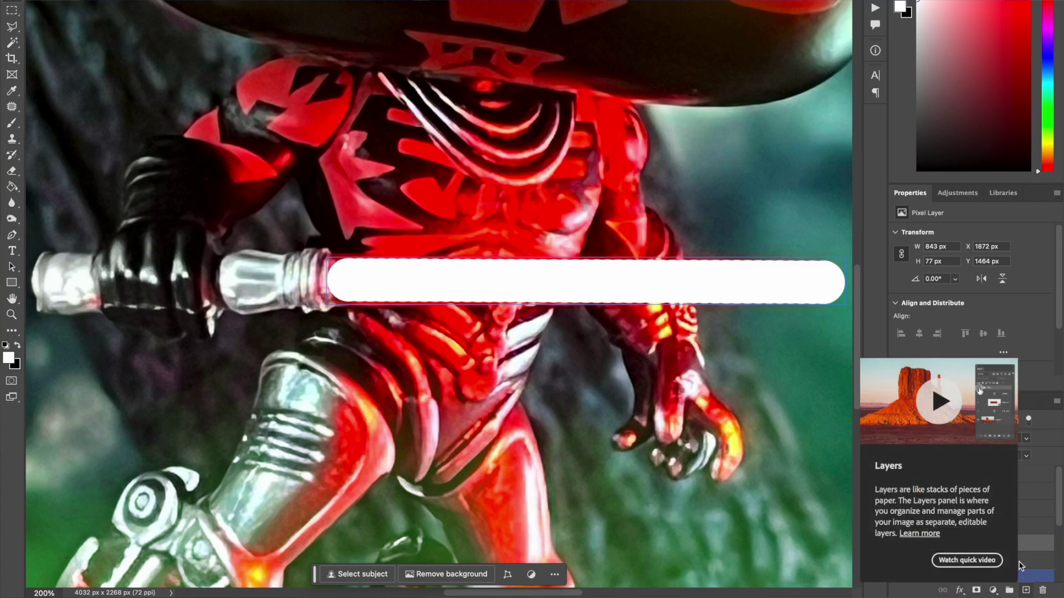
# Apply a Gaussian Blur with a radius of 600 pixels to Layer 2 copy 6
pyautogui.click(941, 503)
pyautogui.click(941, 523)
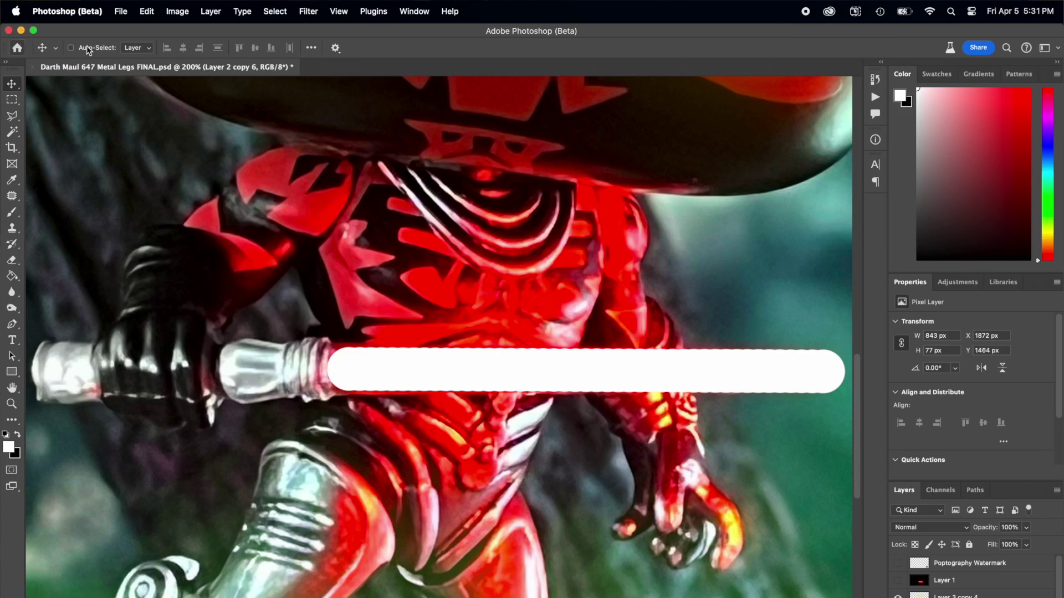
pyautogui.click(315, 13)
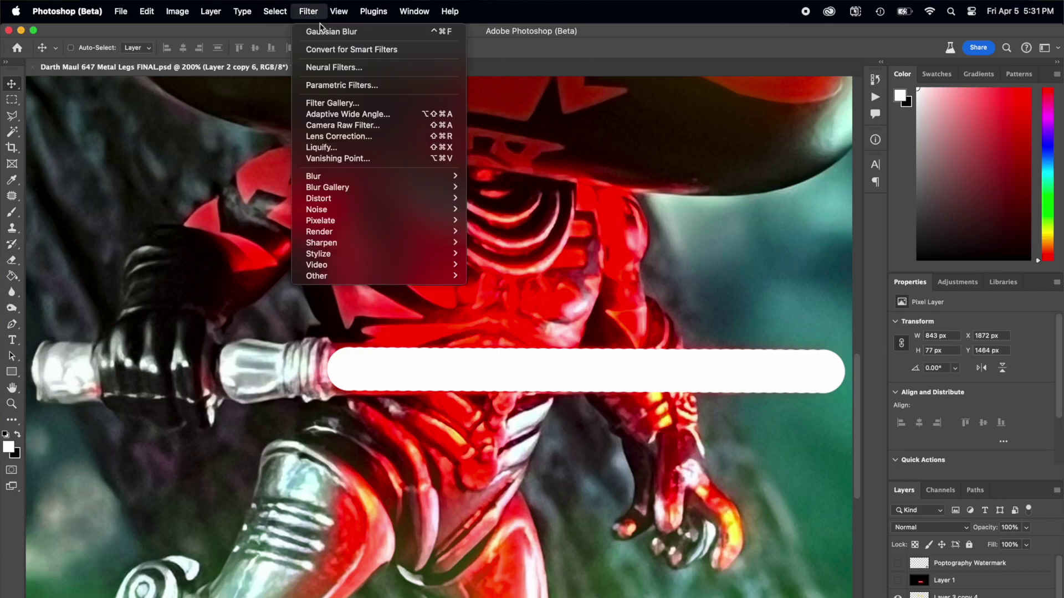
pyautogui.moveTo(348, 178)
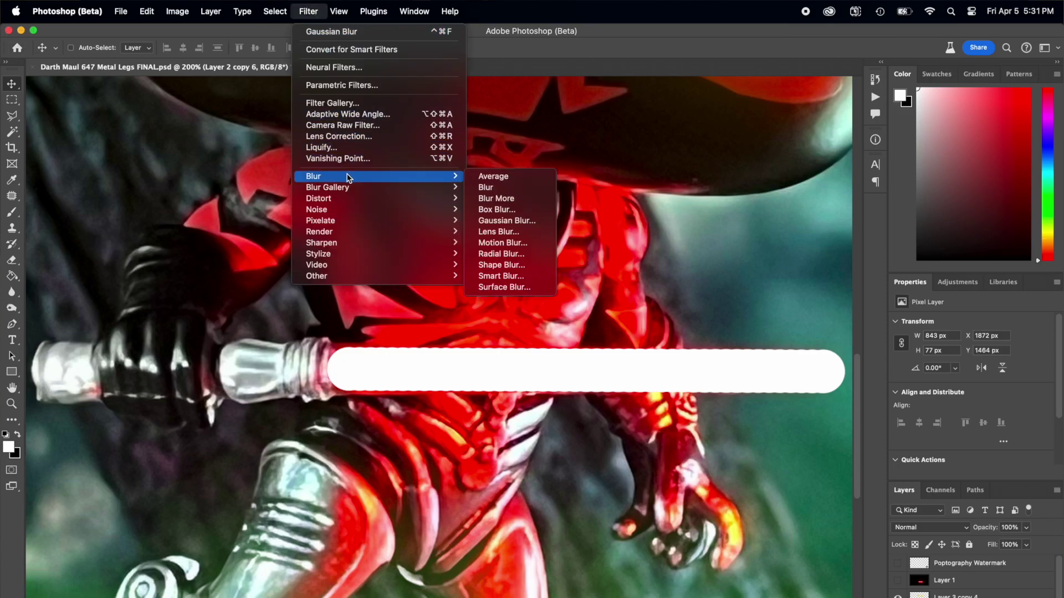
pyautogui.click(513, 221)
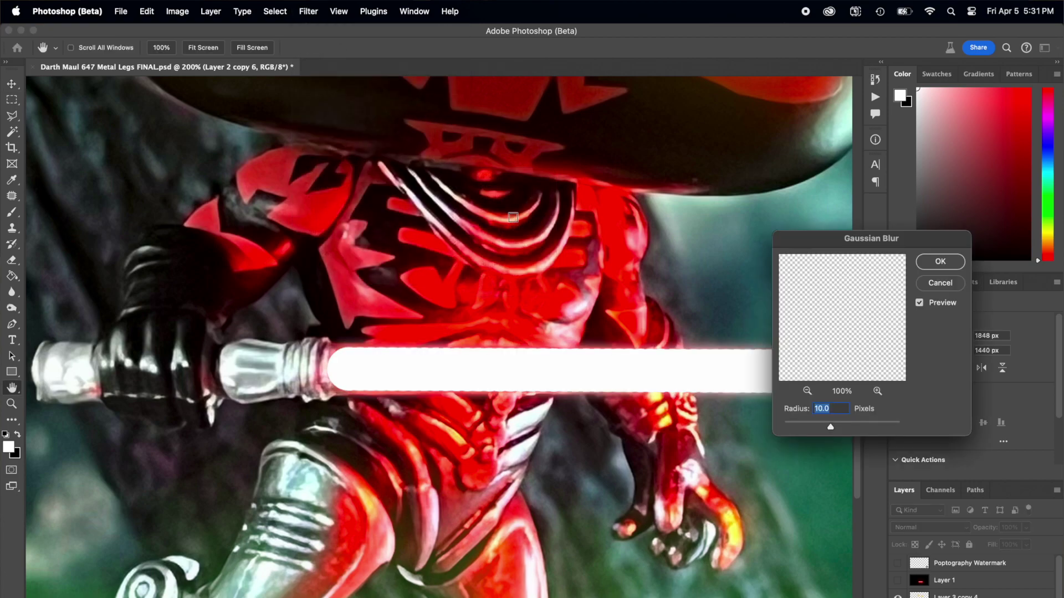
pyautogui.write('600')
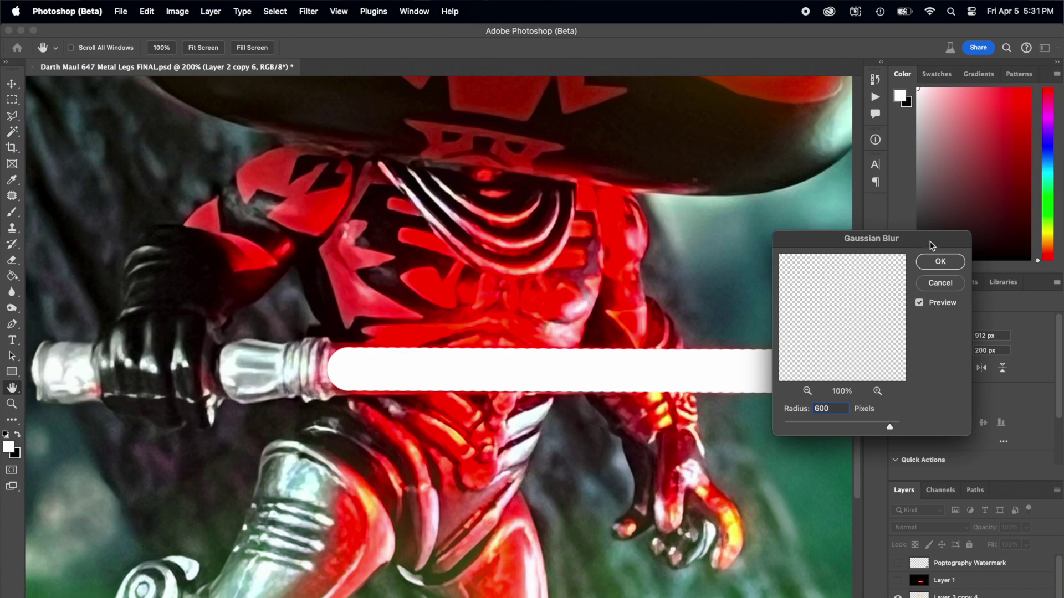
pyautogui.click(940, 262)
# Apply a Gaussian Blur with a radius of 400 pixels to Layer 2 copy 5
pyautogui.hotkey('alt', '[')
pyautogui.click(308, 11)
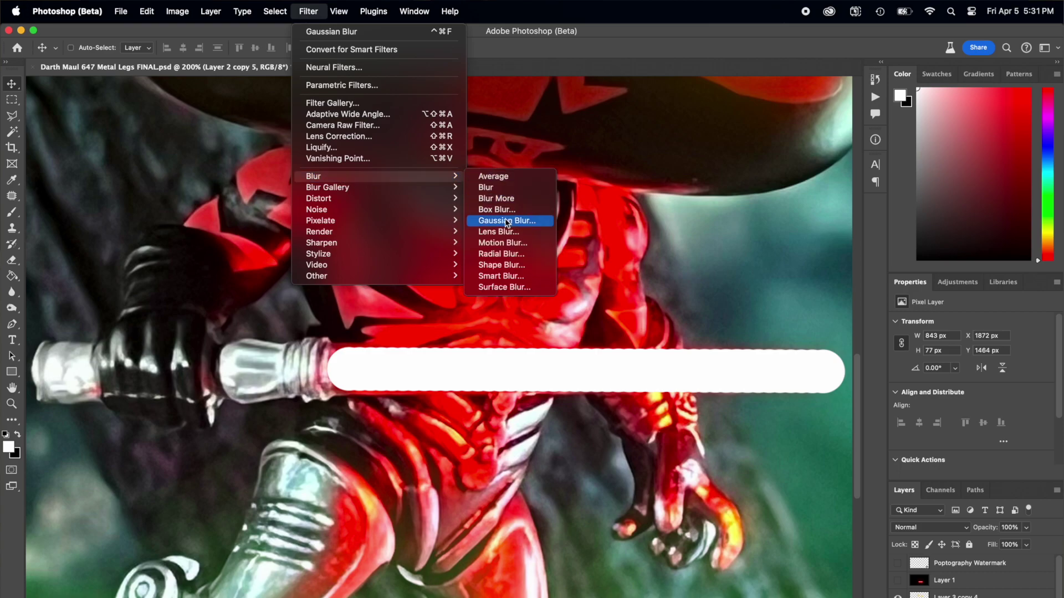
pyautogui.click(505, 222)
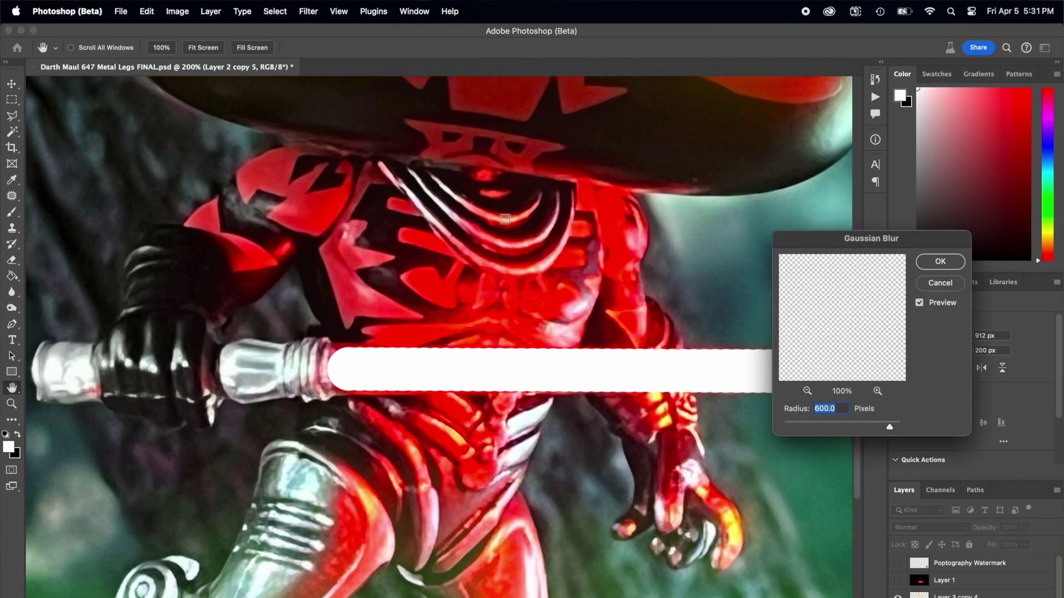
pyautogui.write('400')
pyautogui.click(933, 263)
# Apply a Gaussian Blur with a radius of 200 pixels to Layer 2 copy 4
pyautogui.scroll(-3, 975, 576)
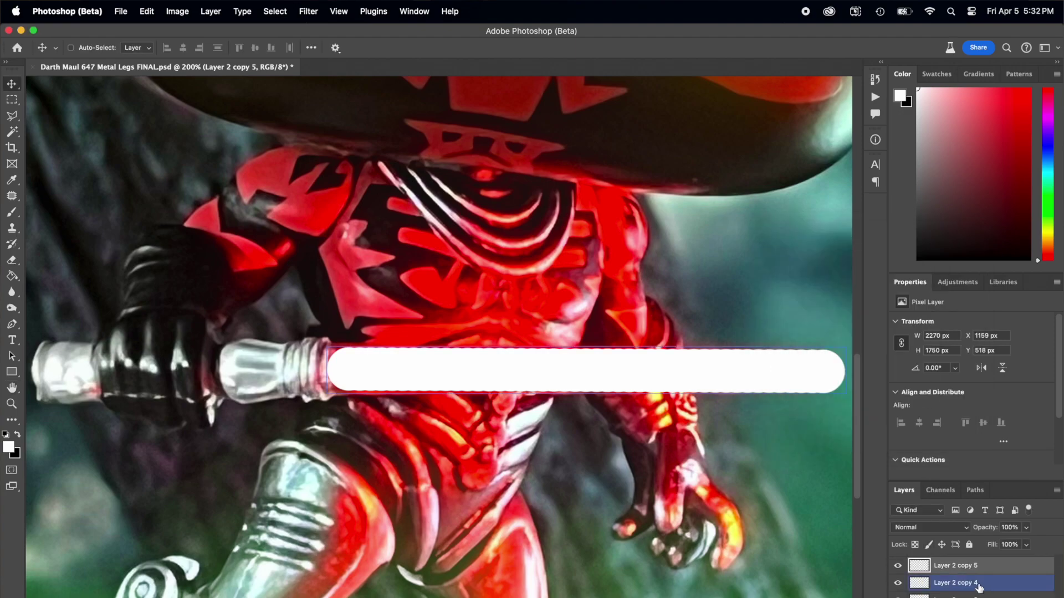
pyautogui.click(979, 587)
pyautogui.click(309, 11)
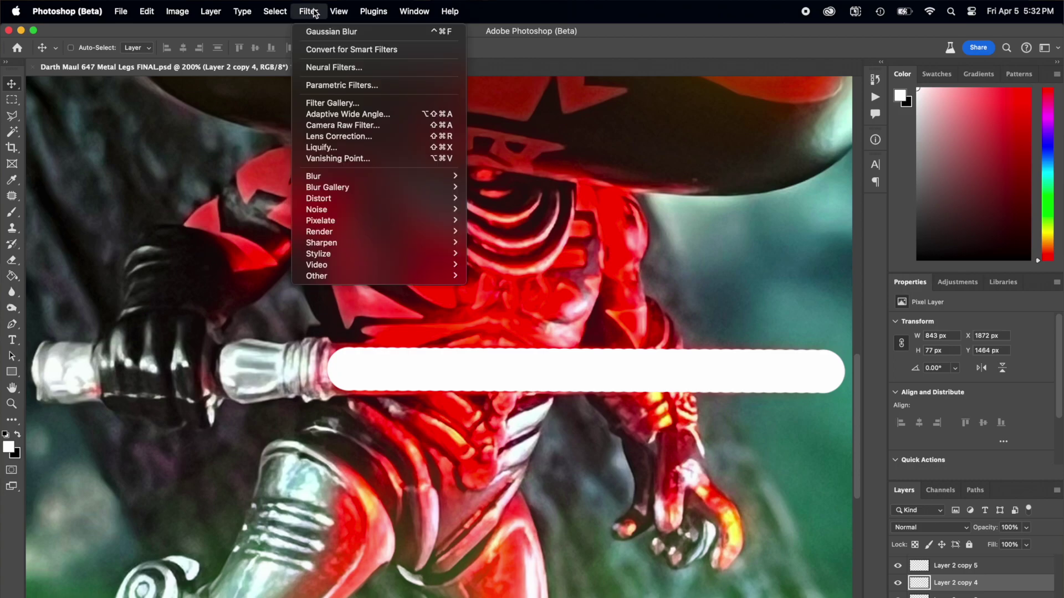
pyautogui.moveTo(343, 175)
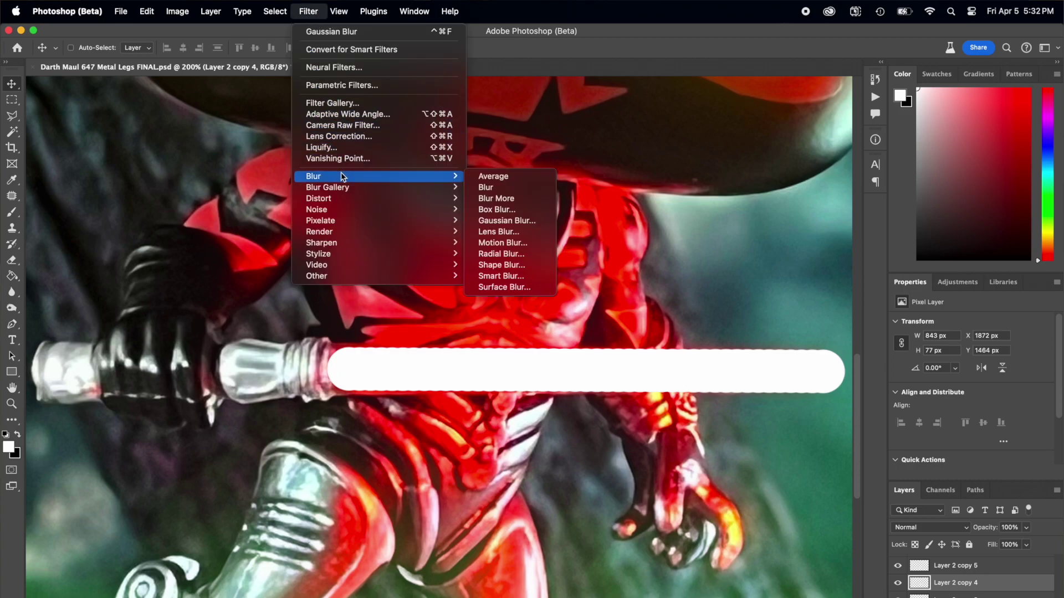
pyautogui.click(512, 222)
pyautogui.write('200')
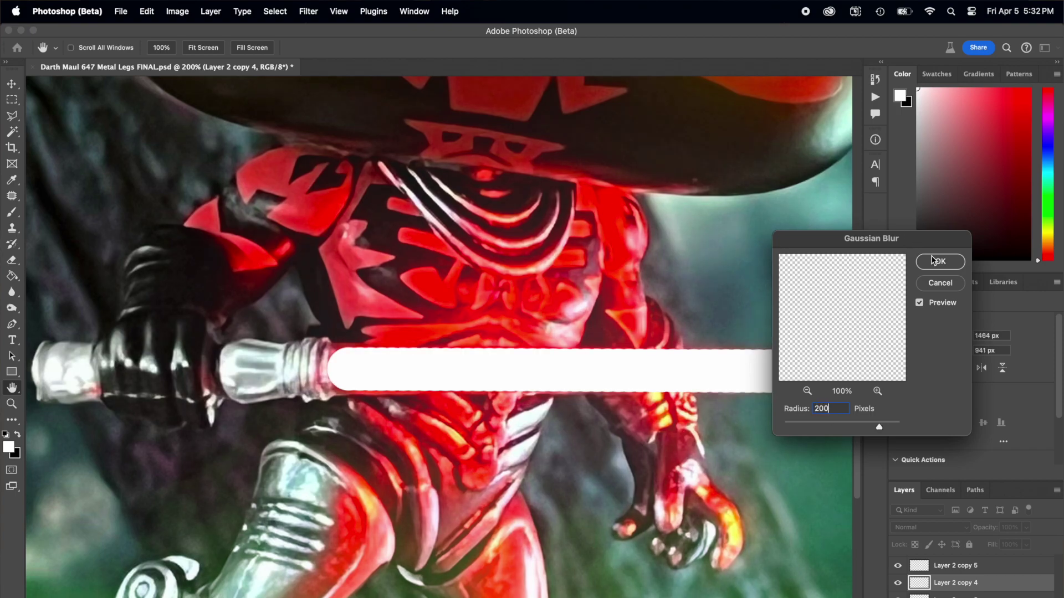
pyautogui.click(933, 260)
# Apply a Gaussian Blur with a radius of 100 pixels to Layer 2 copy 3
pyautogui.click(953, 596)
pyautogui.click(308, 11)
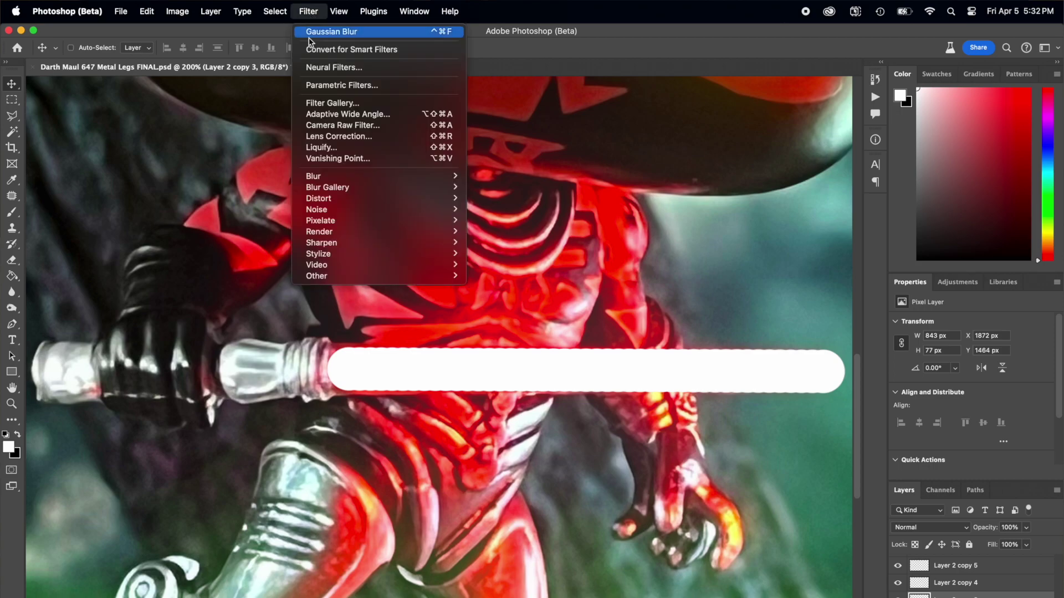
pyautogui.moveTo(349, 175)
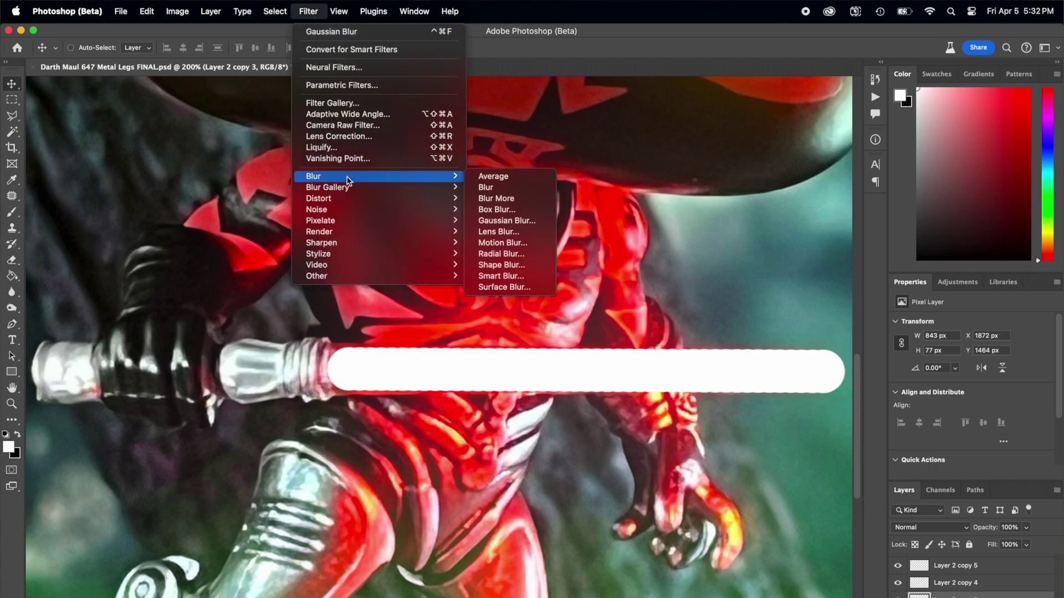
pyautogui.click(513, 221)
pyautogui.write('100')
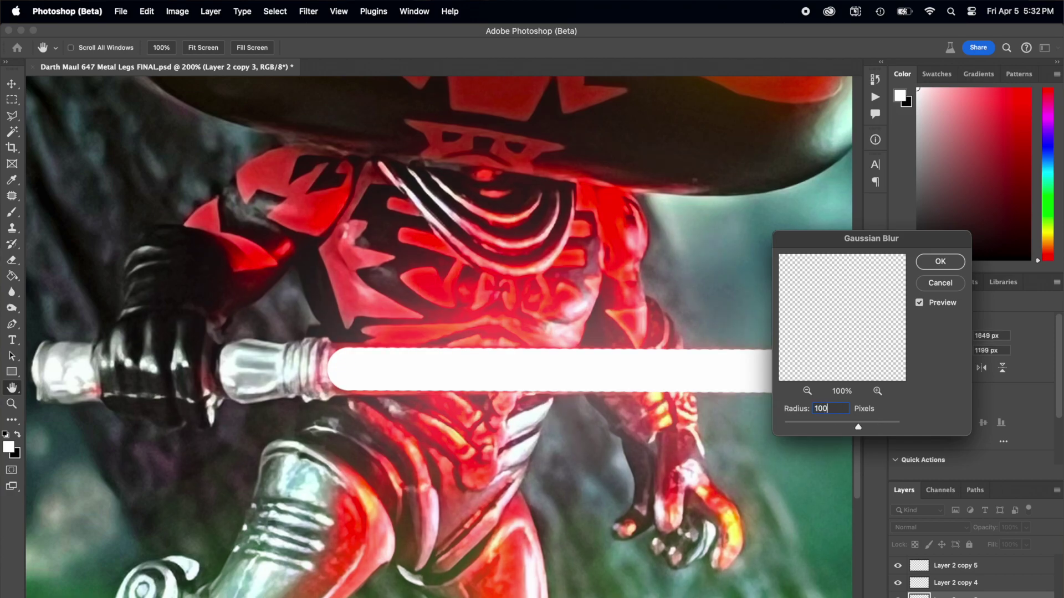
pyautogui.click(940, 262)
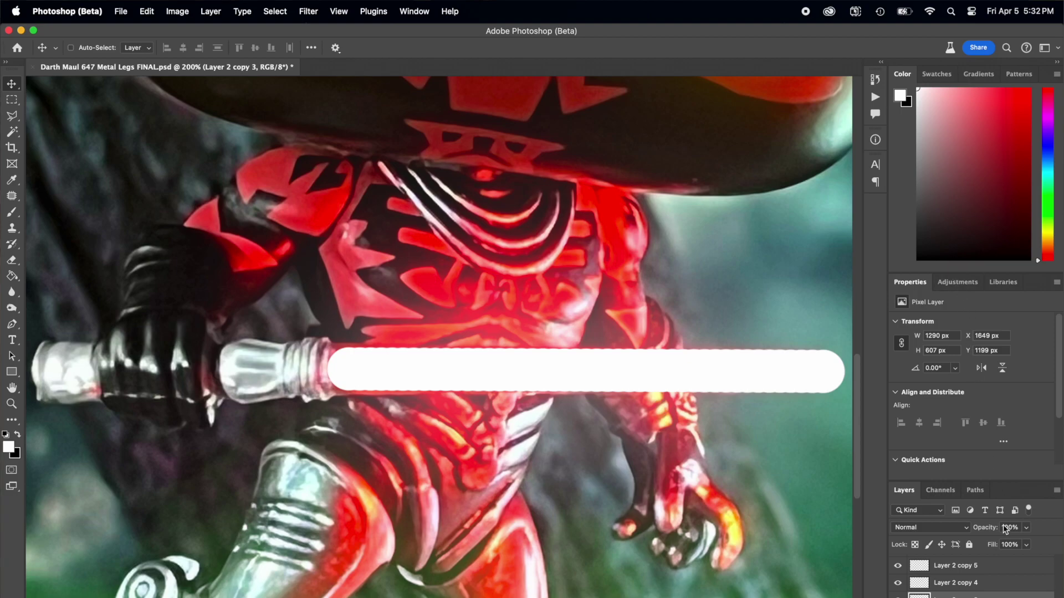
# Apply a Gaussian Blur with a radius of 50 pixels to Layer 2 copy 2
pyautogui.click(953, 596)
pyautogui.click(308, 13)
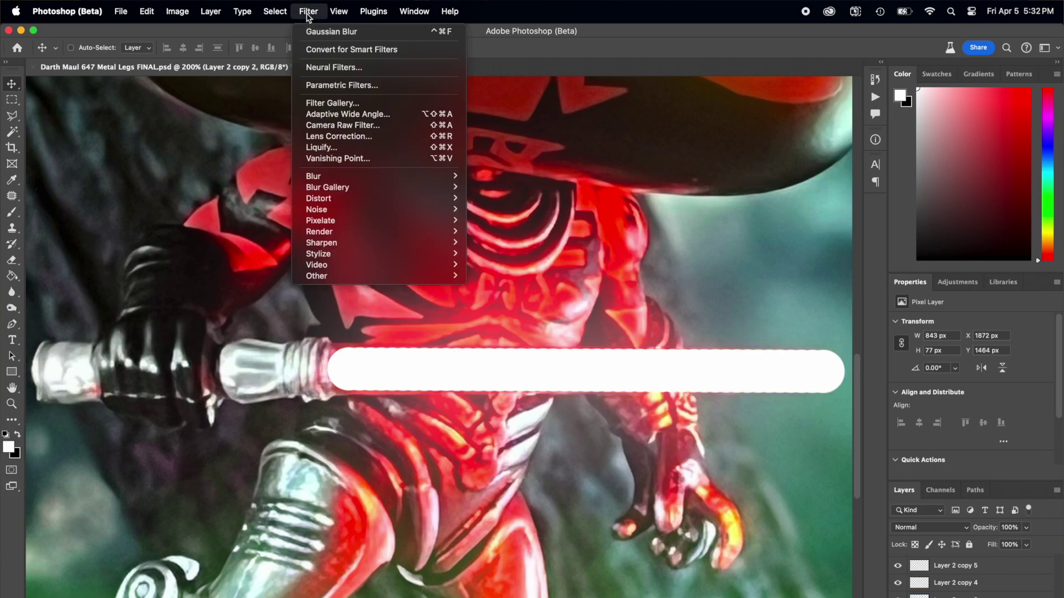
pyautogui.moveTo(341, 176)
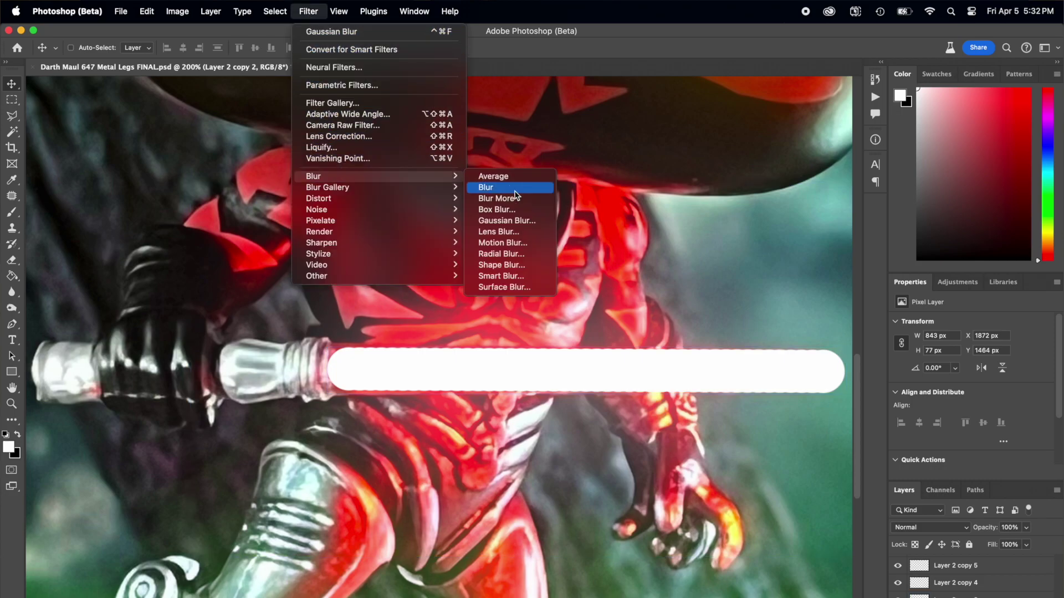
pyautogui.click(519, 220)
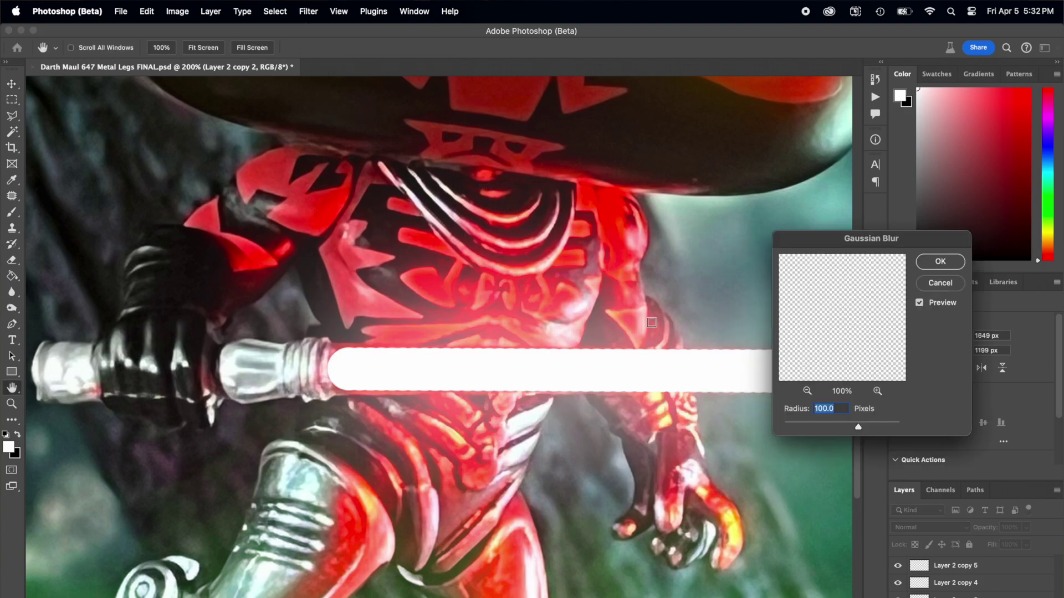
pyautogui.write('50')
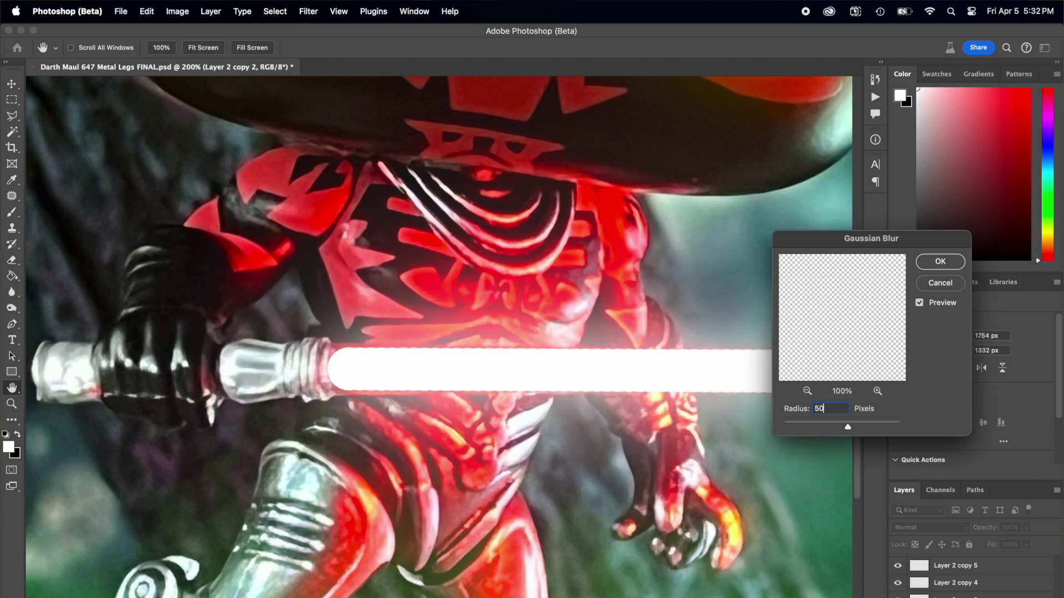
pyautogui.click(940, 261)
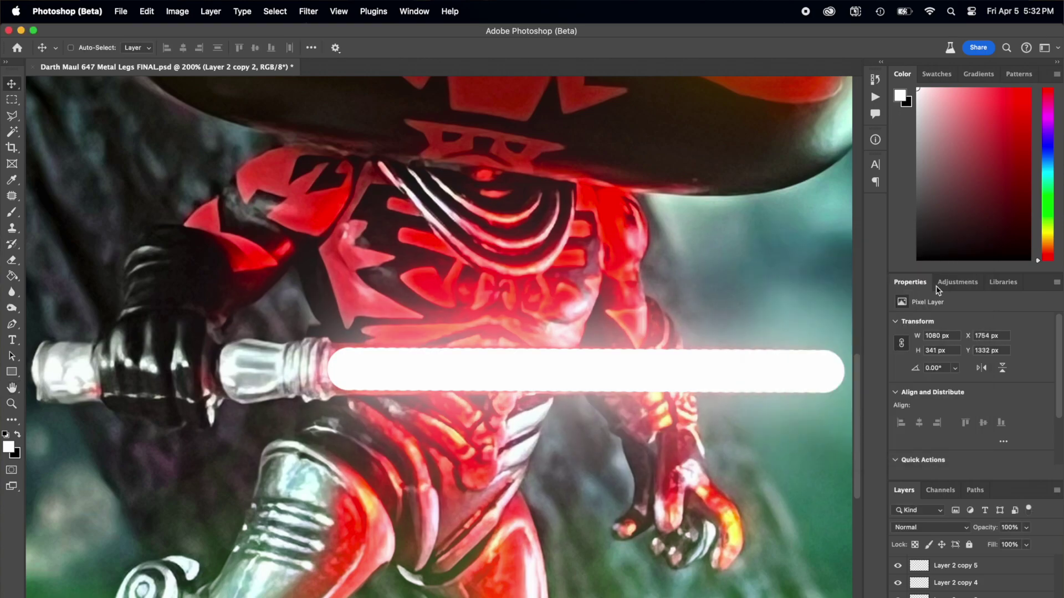
# Apply a Gaussian Blur with a radius of 25 pixels to Layer 2 copy
pyautogui.click(955, 597)
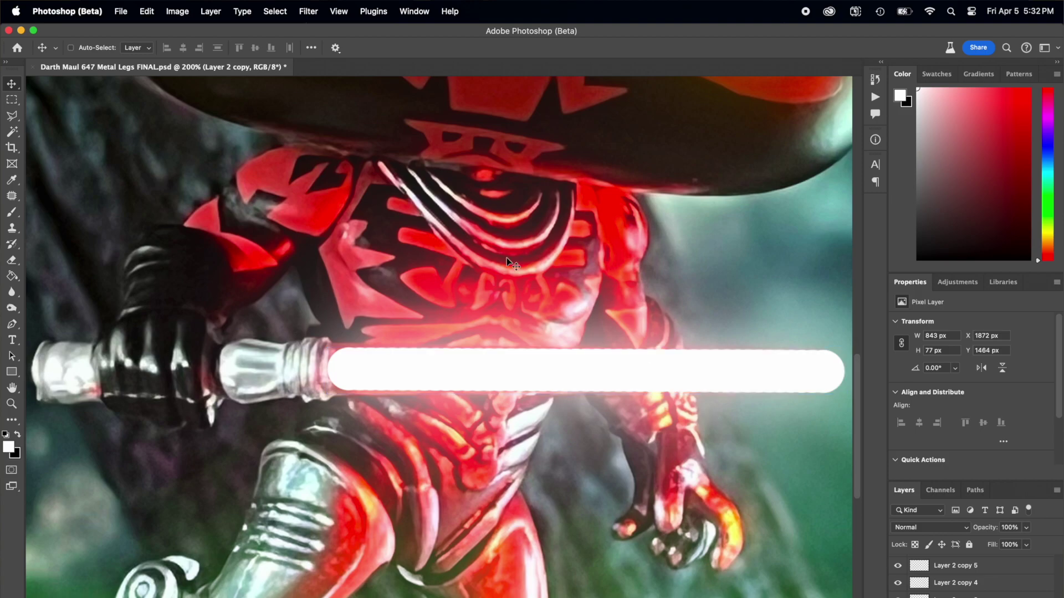
pyautogui.click(310, 12)
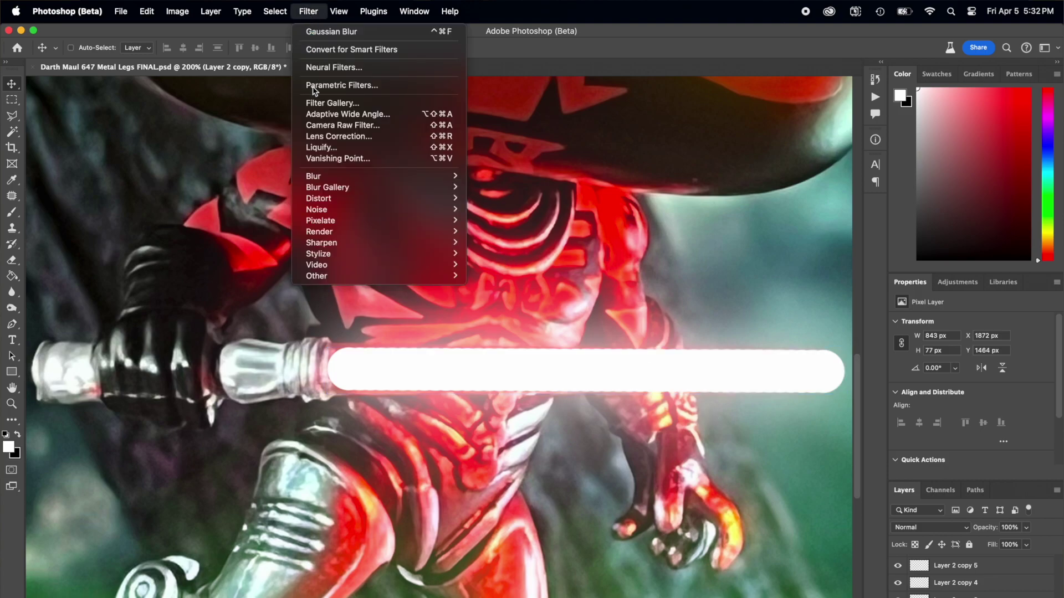
pyautogui.moveTo(335, 176)
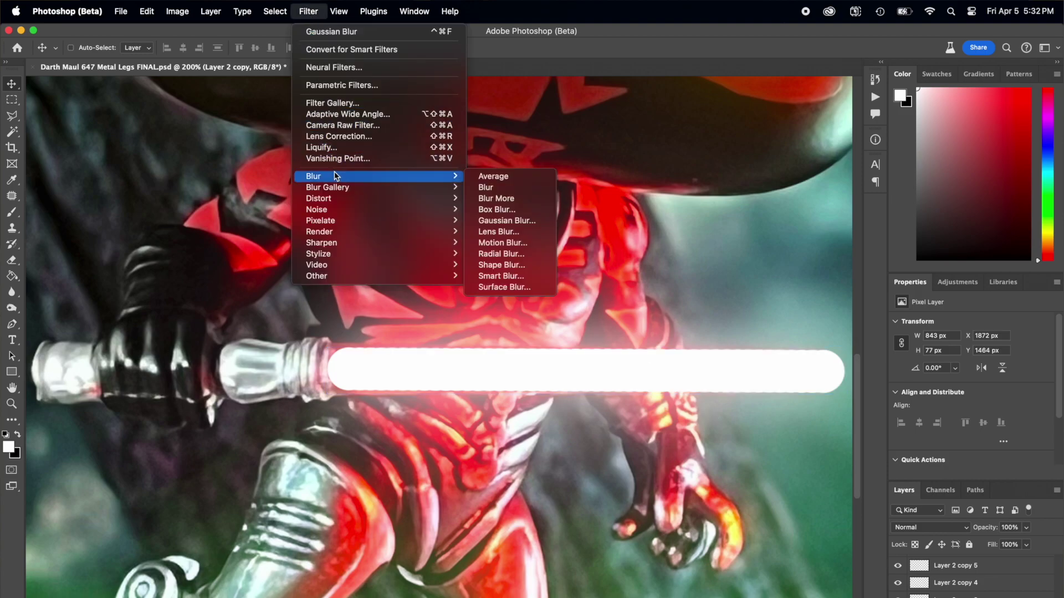
pyautogui.click(547, 220)
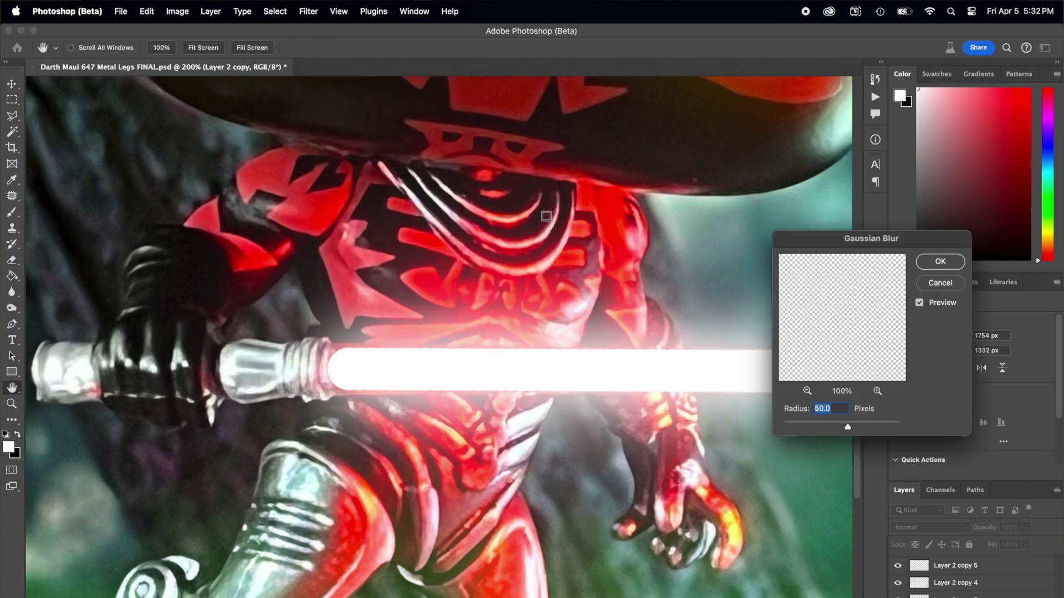
pyautogui.write('25')
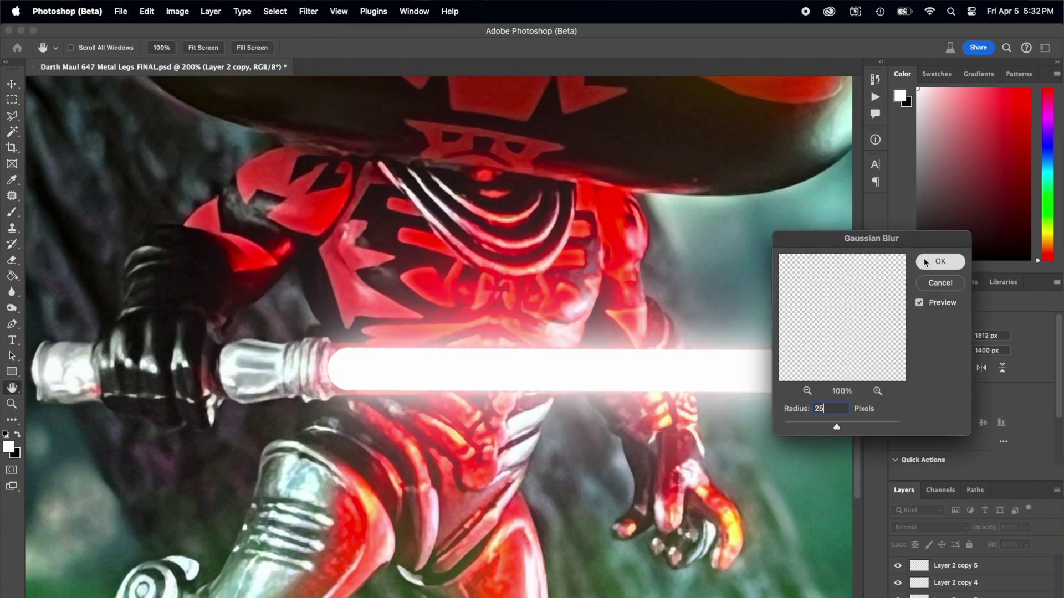
pyautogui.click(940, 261)
# Apply a Gaussian Blur with a radius of 10 pixels to the original blade layer, Layer 2
pyautogui.hotkey('alt', '[')
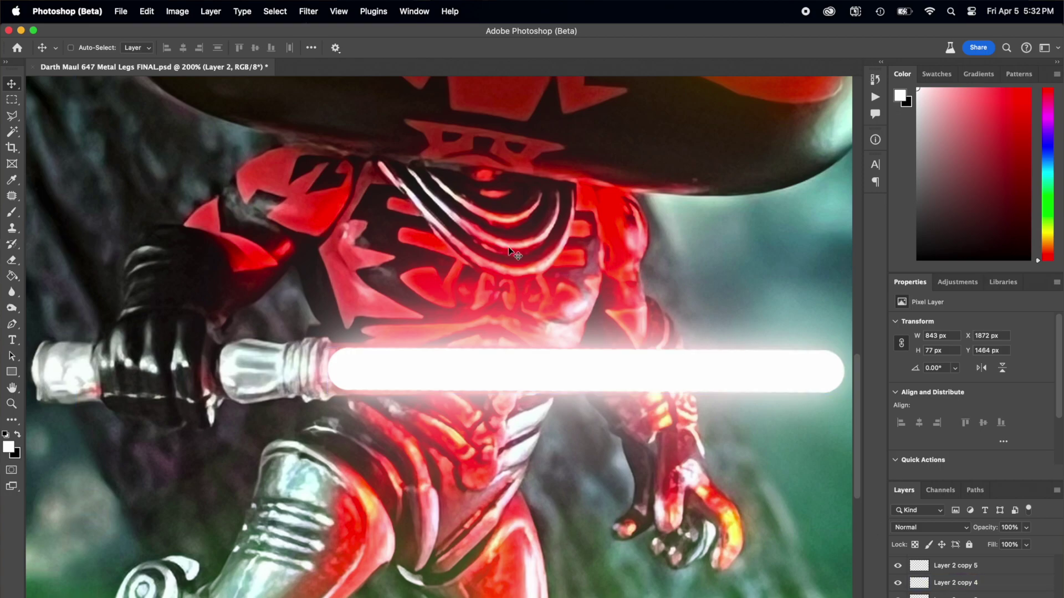
pyautogui.click(310, 12)
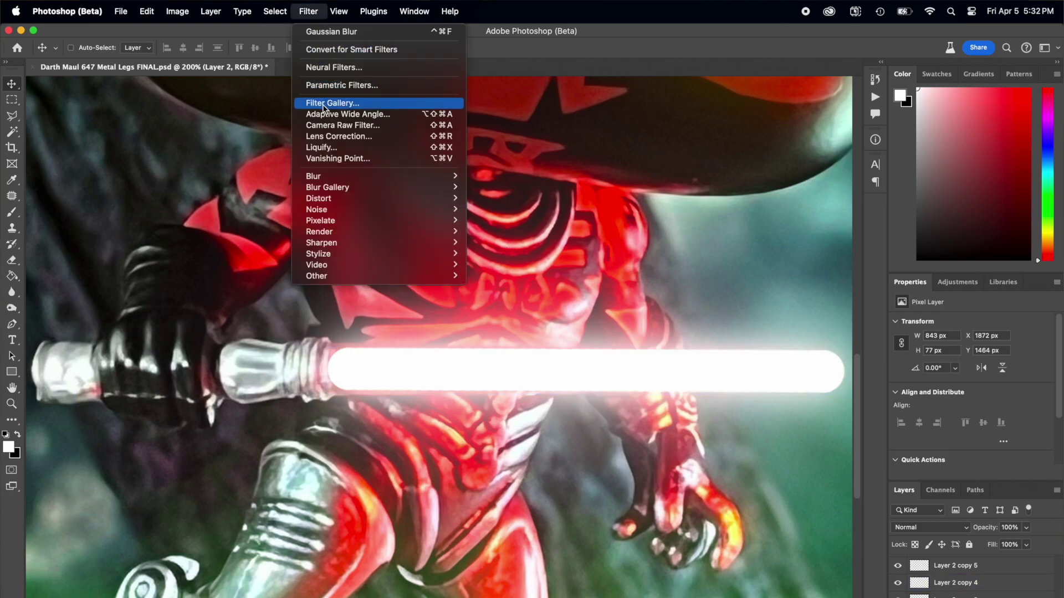
pyautogui.moveTo(337, 176)
pyautogui.click(489, 222)
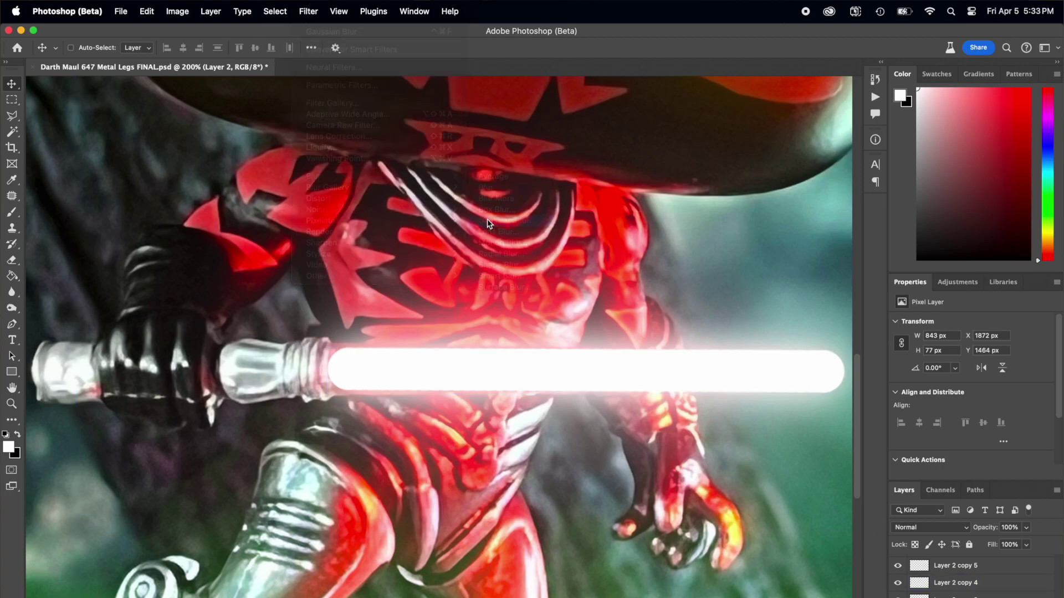
pyautogui.write('10')
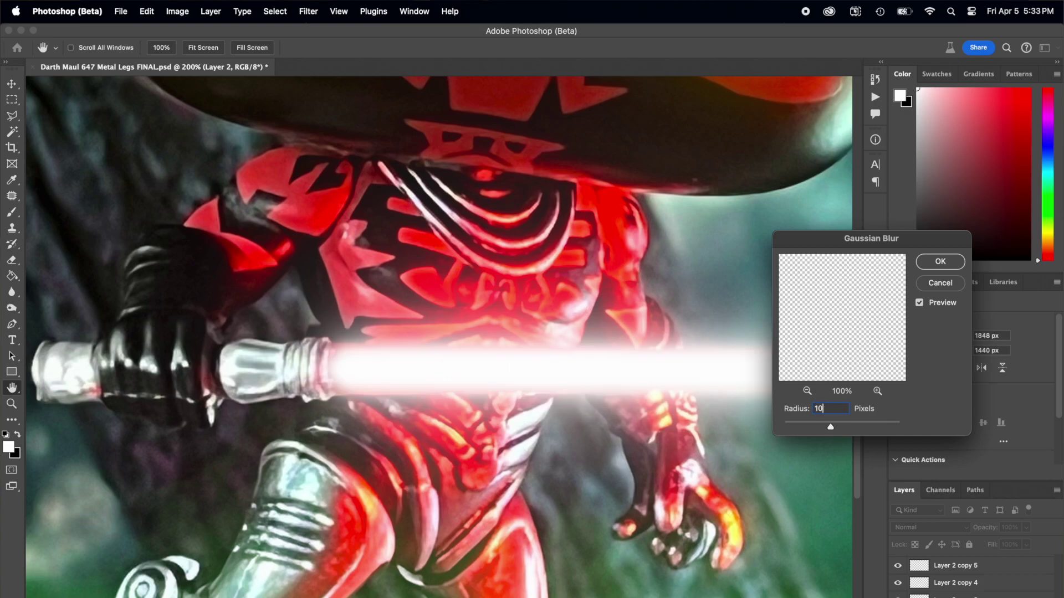
pyautogui.click(934, 261)
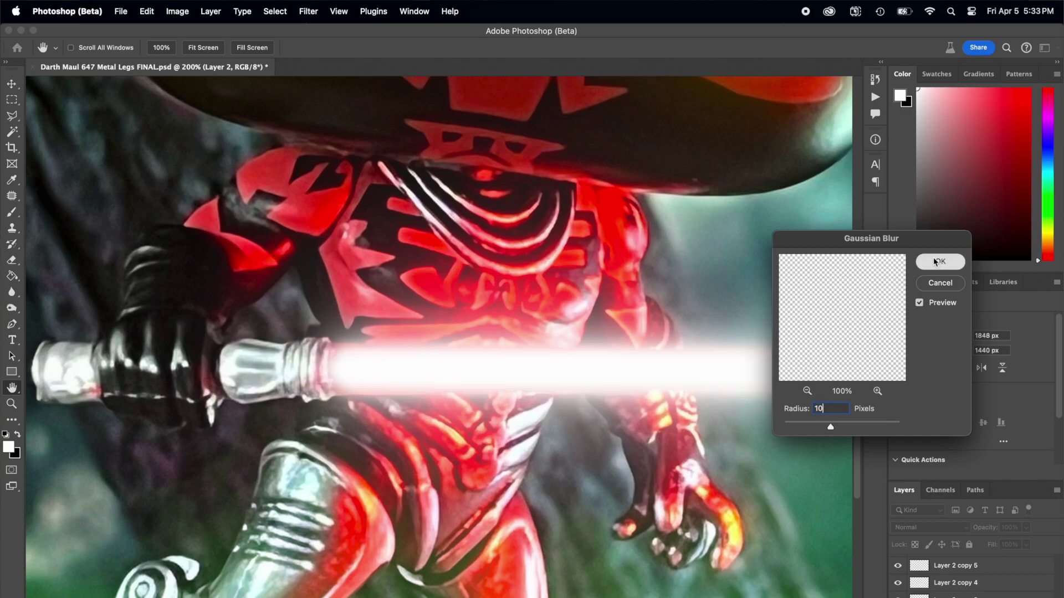
# Merge all the blurred blade layers, from Layer 2 copy 6 down to Layer 2, into a single layer
pyautogui.press('super+minus')
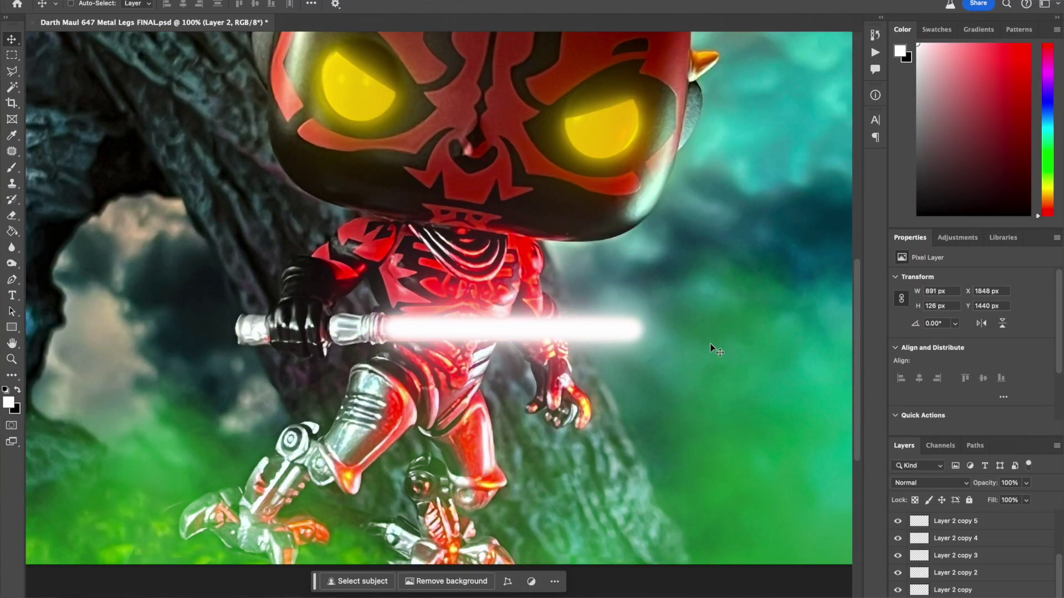
pyautogui.press('super+minus')
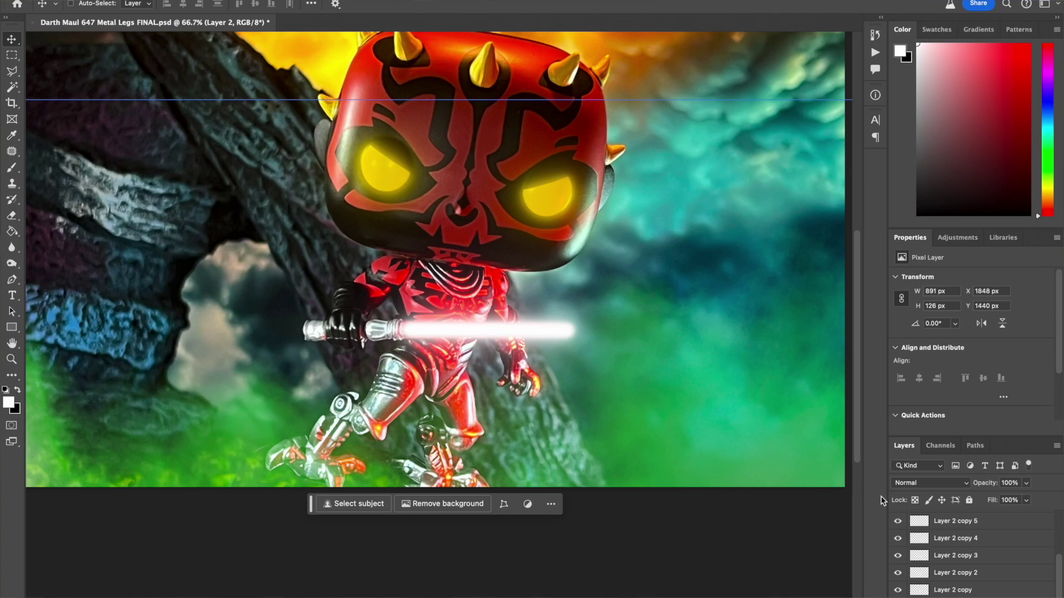
pyautogui.click(967, 538)
pyautogui.scroll(1, 966, 546)
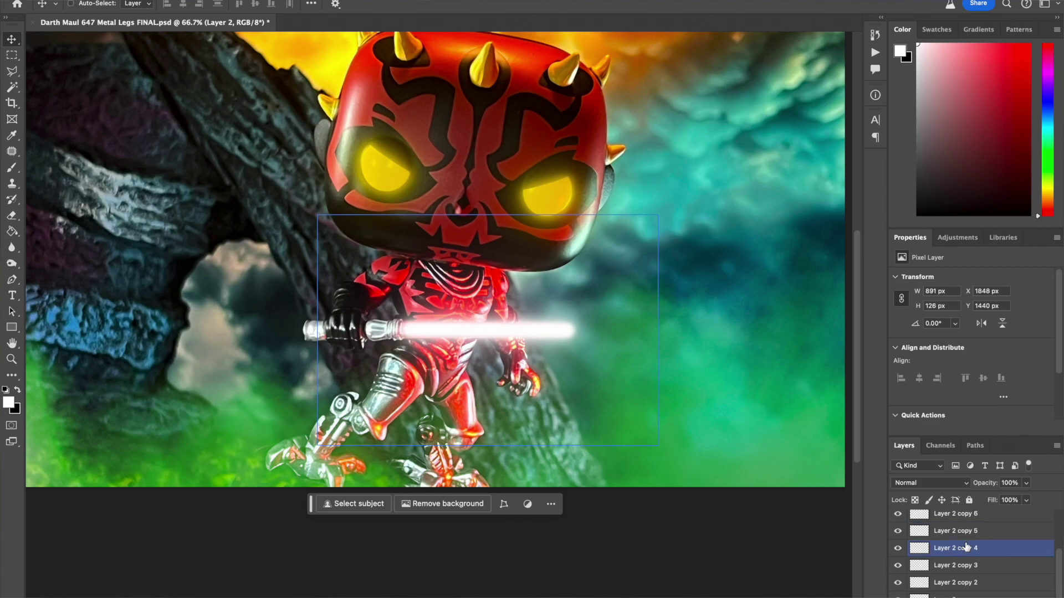
pyautogui.scroll(1, 967, 546)
pyautogui.click(957, 519)
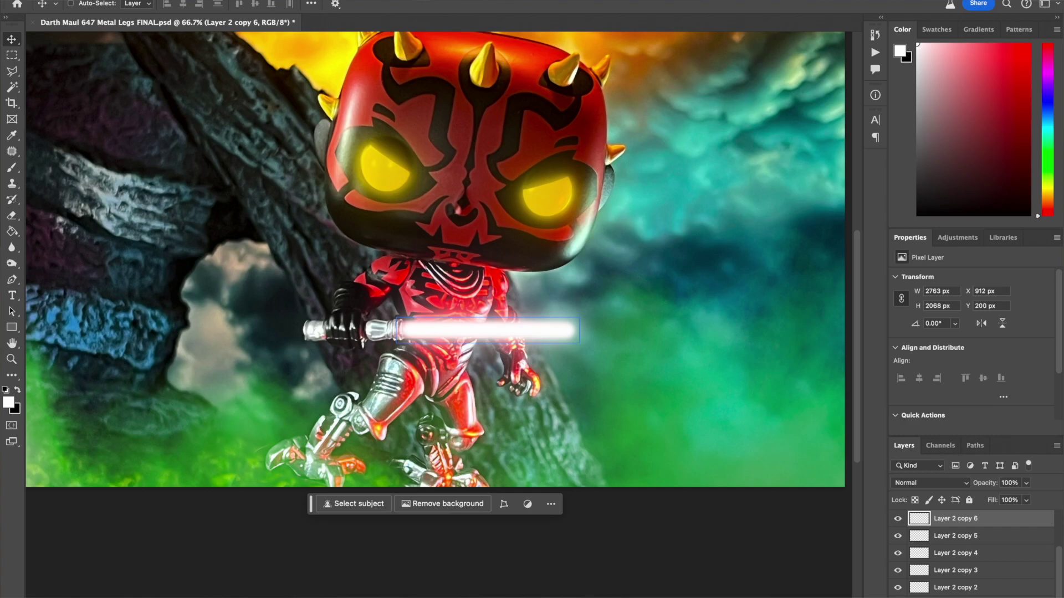
pyautogui.press('alt+super+a')
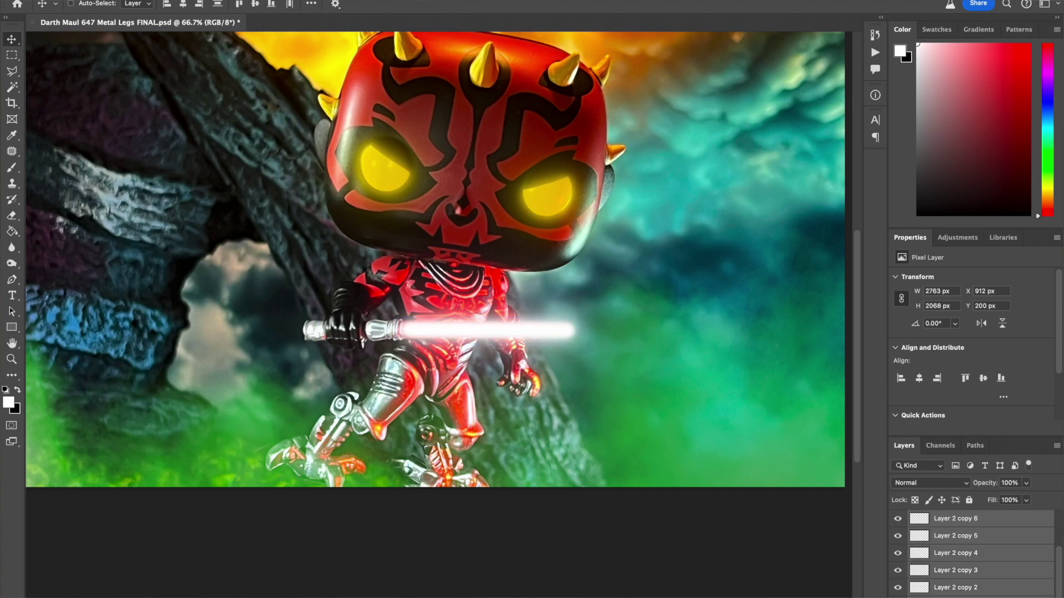
pyautogui.click(208, 0)
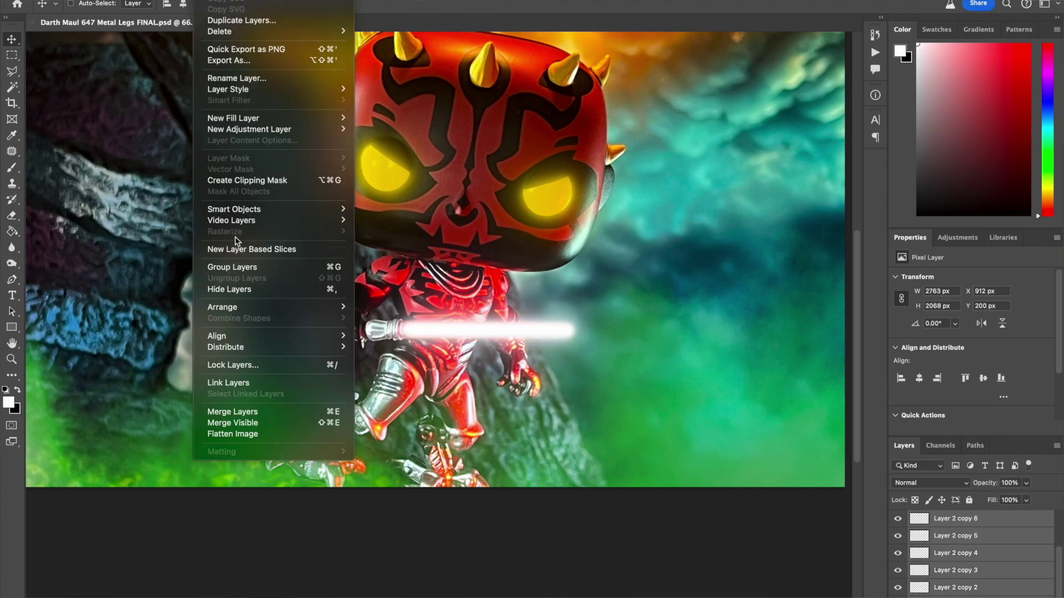
pyautogui.click(237, 415)
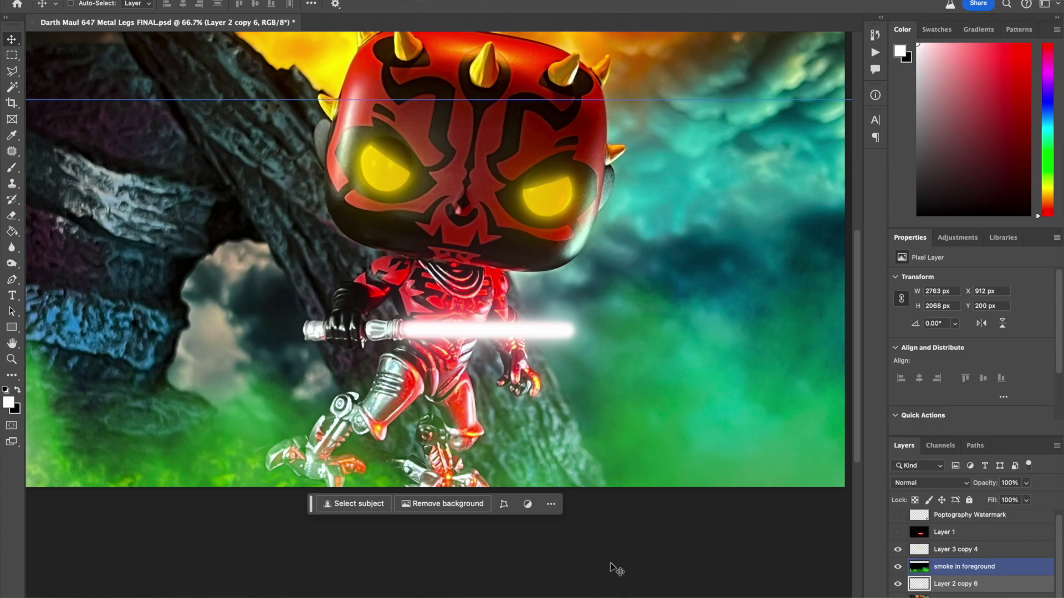
# Add a new layer directly above the merged blade layer and fill it with black using the Paint Bucket tool
pyautogui.click(970, 585)
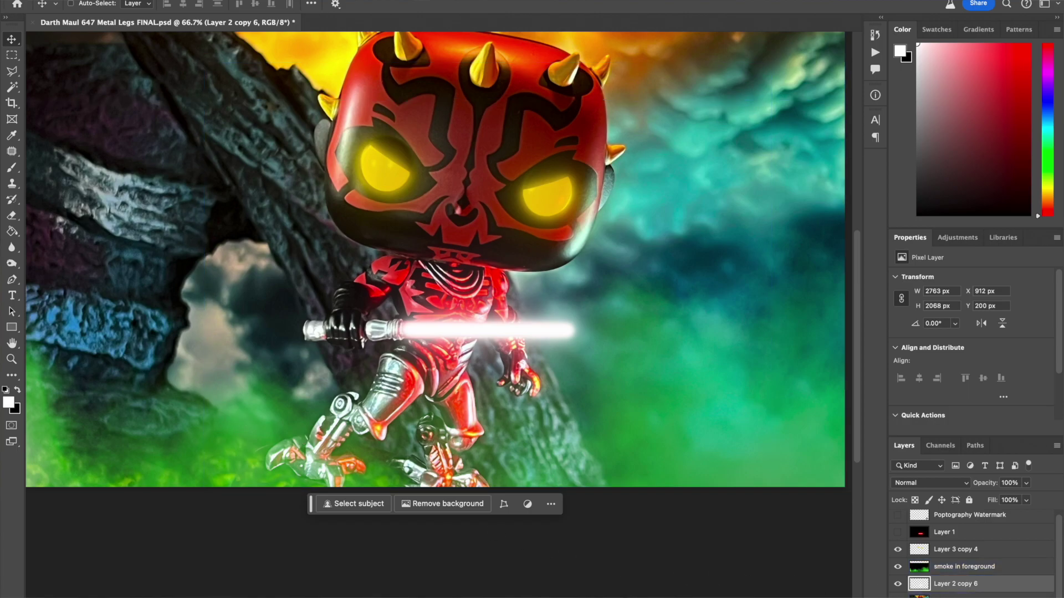
pyautogui.hotkey('ctrl', 'z')
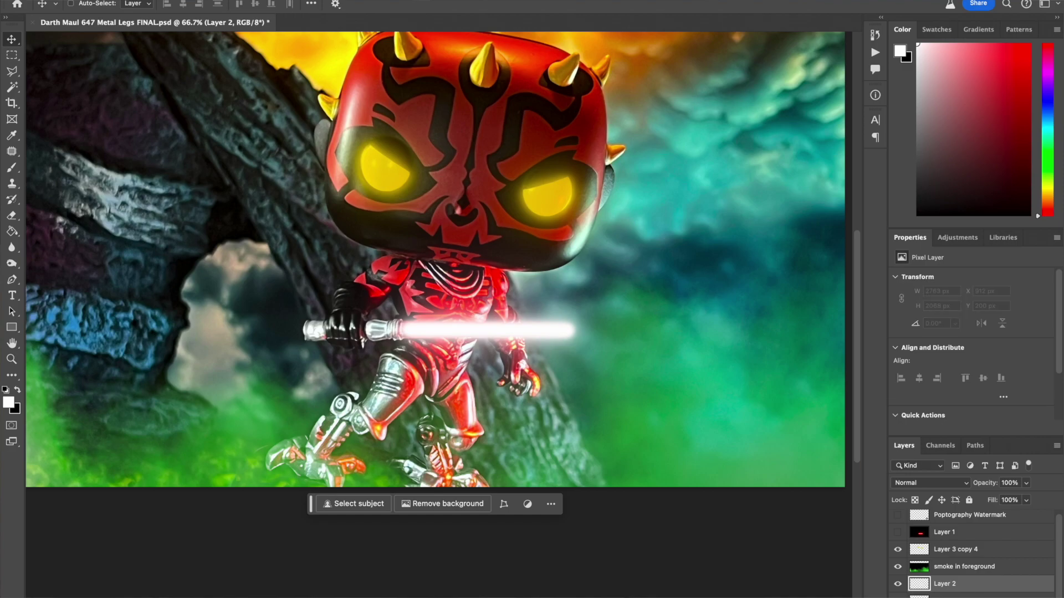
pyautogui.click(6, 392)
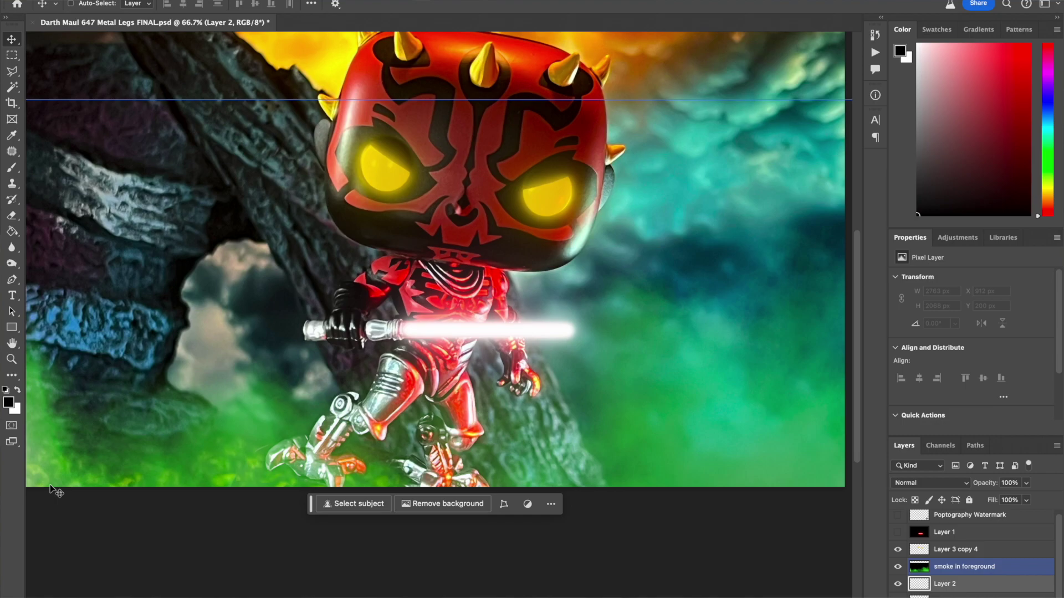
pyautogui.click(12, 232)
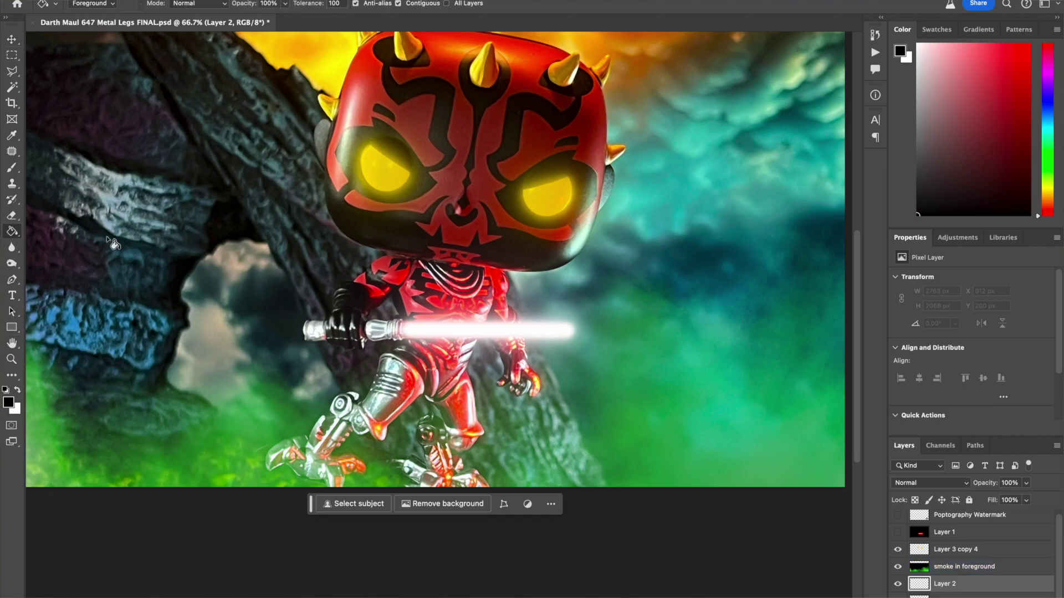
pyautogui.click(231, 260)
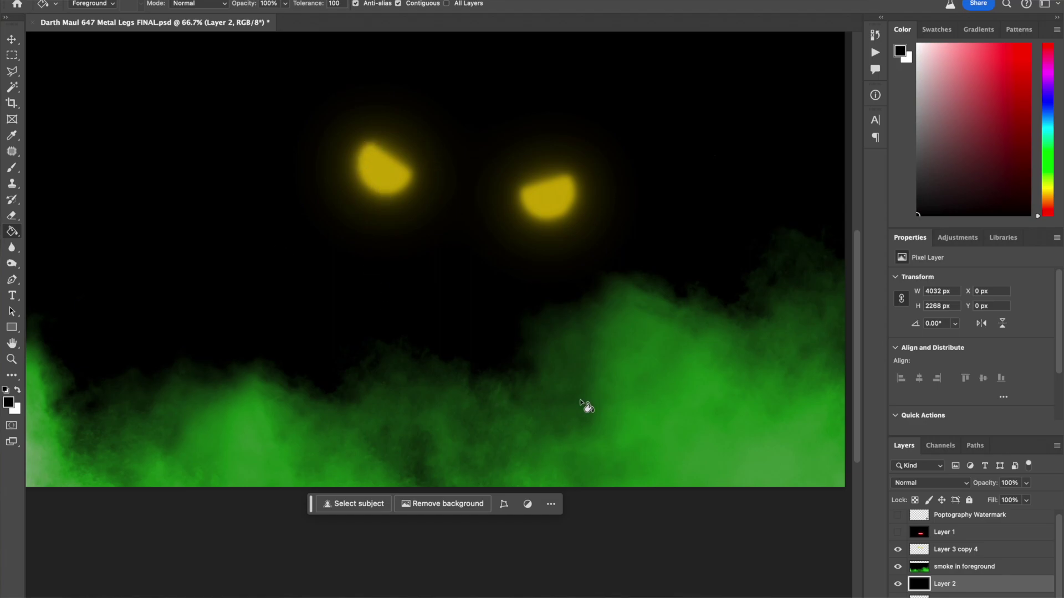
# Move the black layer beneath the merged blade layer, then merge the blade layer down into it
pyautogui.moveTo(964, 585); pyautogui.dragTo(965, 597)
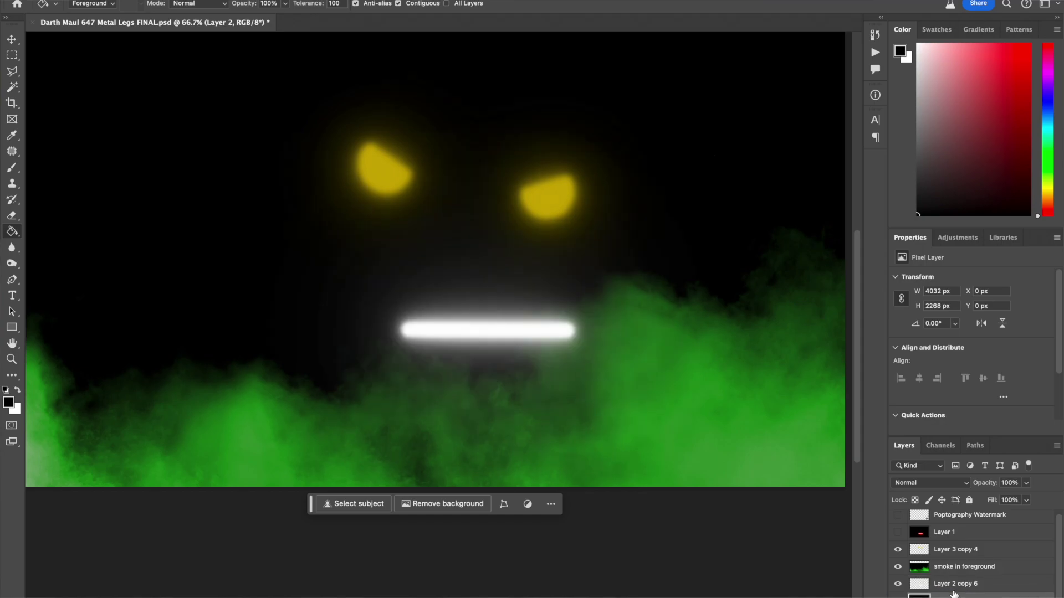
pyautogui.click(950, 589)
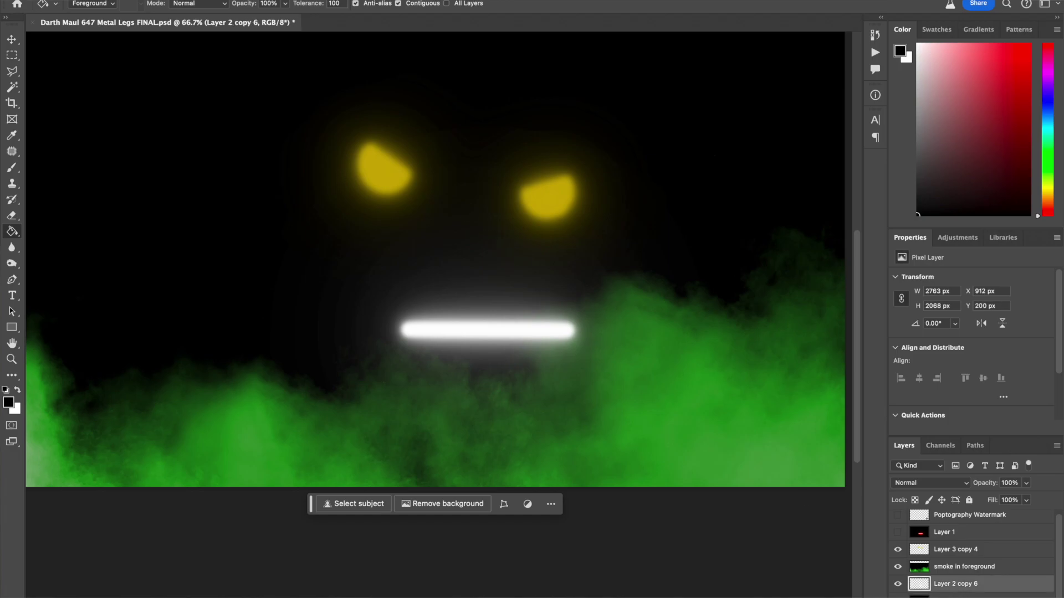
pyautogui.click(206, 0)
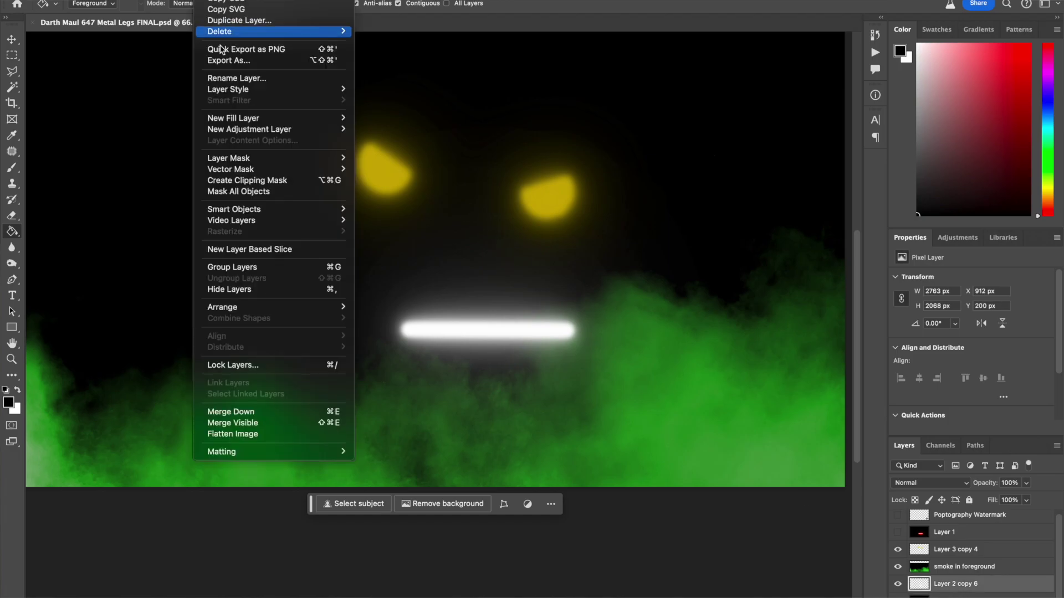
pyautogui.click(268, 412)
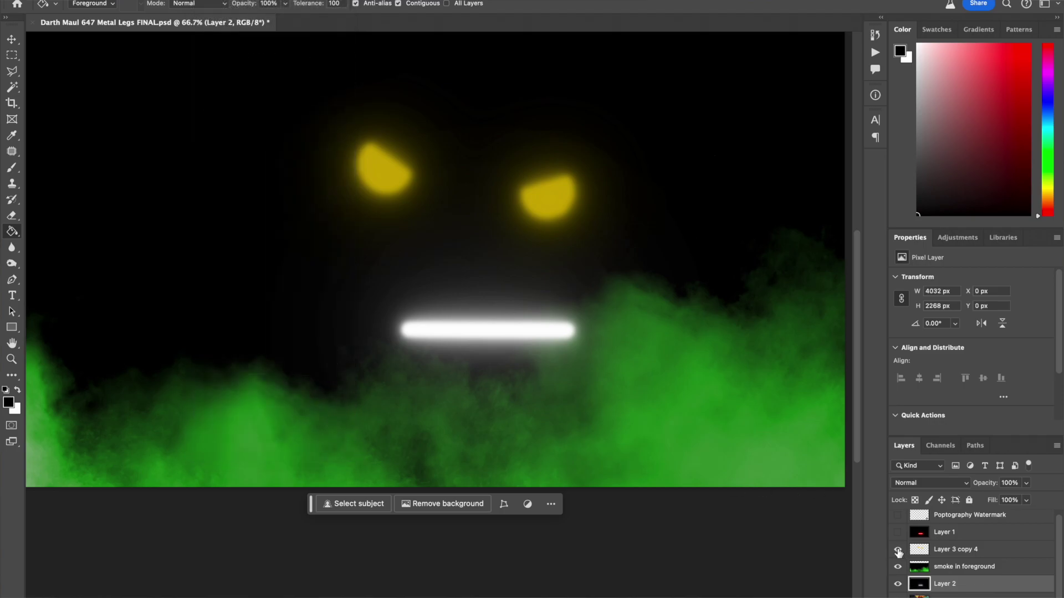
# Hide the Layer 3 copy 4 and smoke in foreground layers, leaving the black blade layer, Layer 2, visible
pyautogui.click(897, 550)
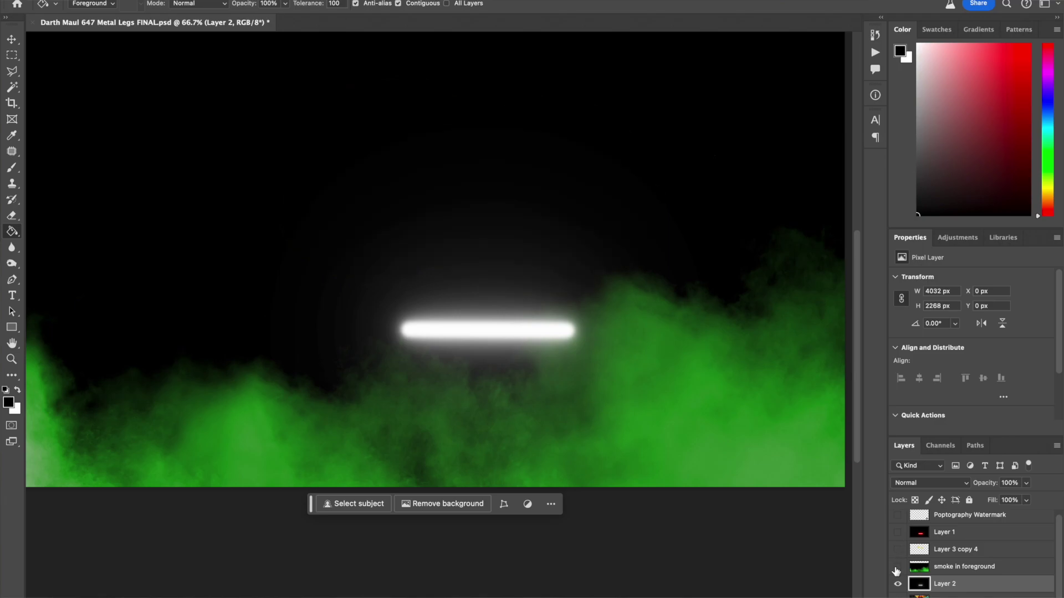
pyautogui.click(896, 567)
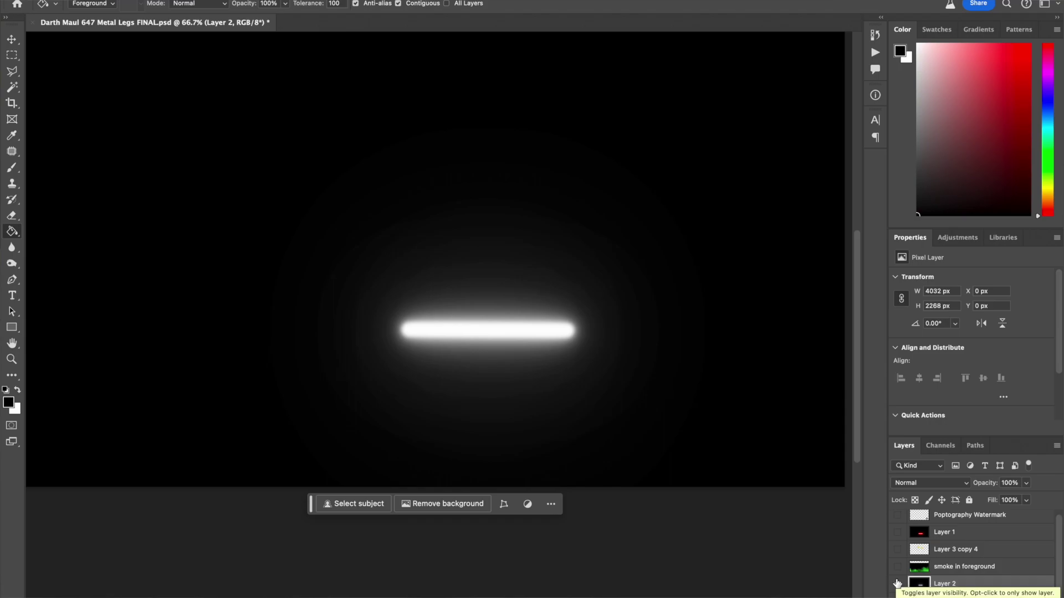
pyautogui.keyDown('alt'); pyautogui.click(897, 584); pyautogui.keyUp('alt')
pyautogui.keyDown('alt'); pyautogui.click(897, 584); pyautogui.keyUp('alt')
pyautogui.keyDown('alt'); pyautogui.click(897, 584); pyautogui.keyUp('alt')
pyautogui.keyDown('alt'); pyautogui.click(897, 584); pyautogui.keyUp('alt')
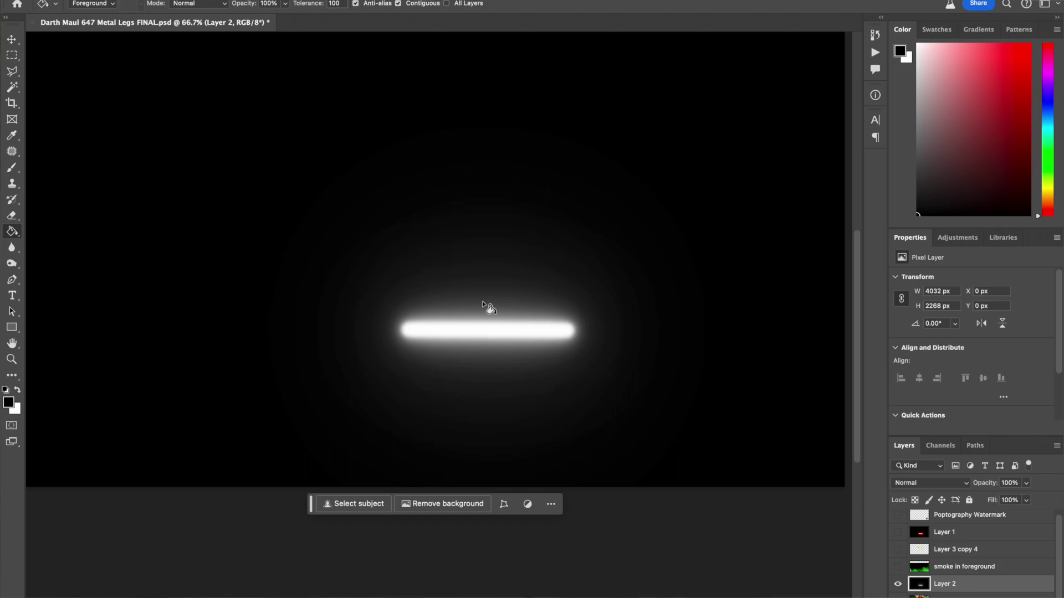
# Set the blend mode of Layer 2 to Screen in its layer style blending options
pyautogui.click(210, 0)
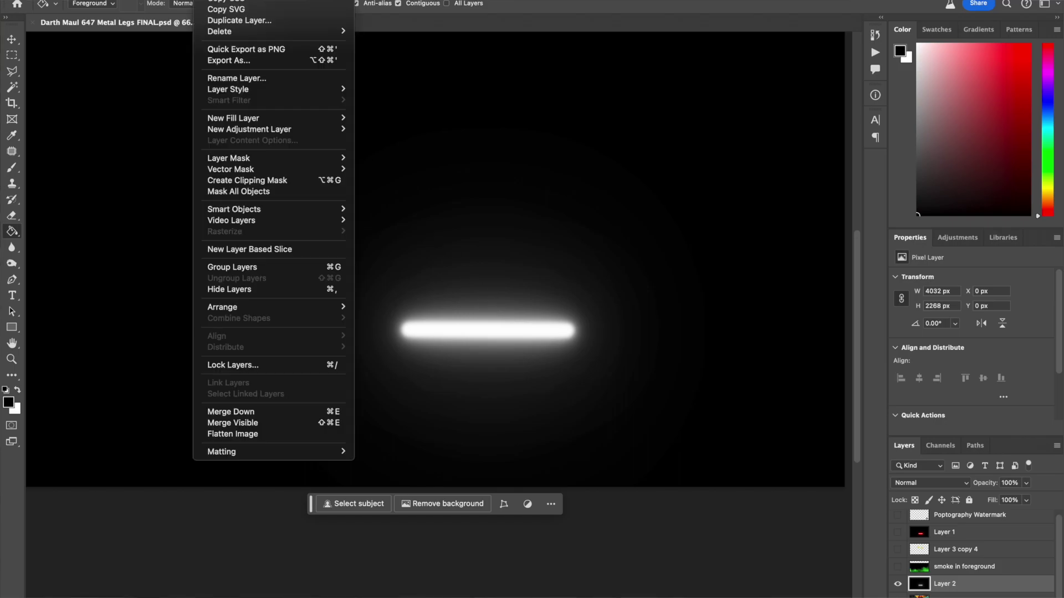
pyautogui.moveTo(244, 93)
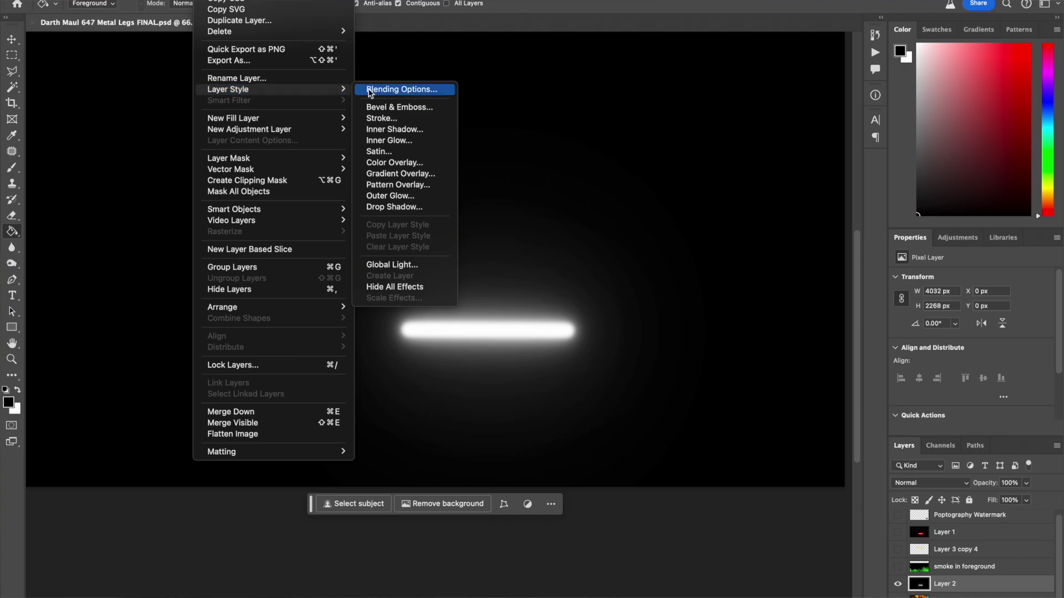
pyautogui.click(375, 92)
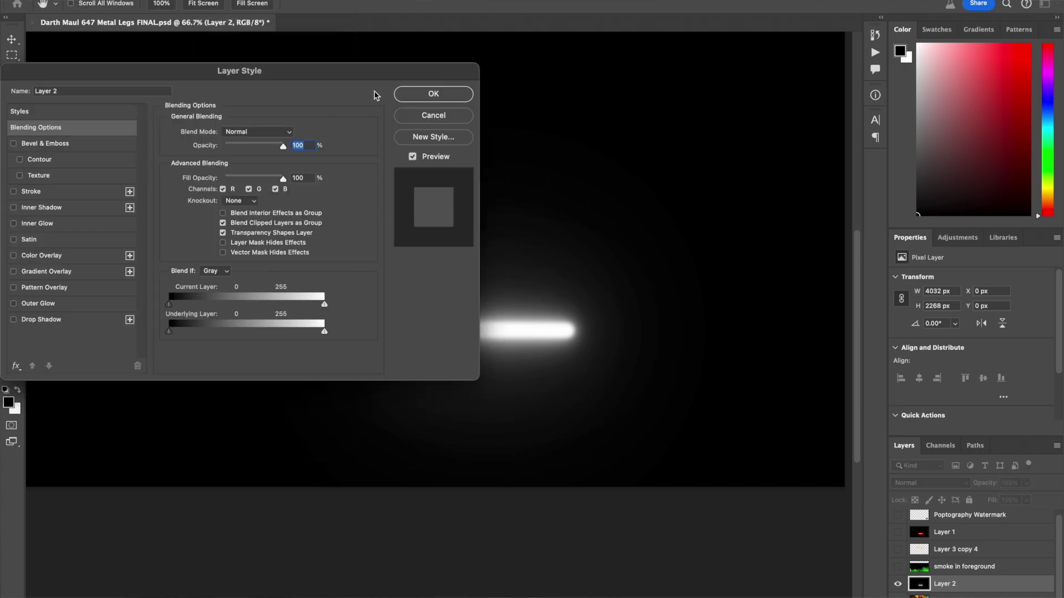
pyautogui.click(290, 133)
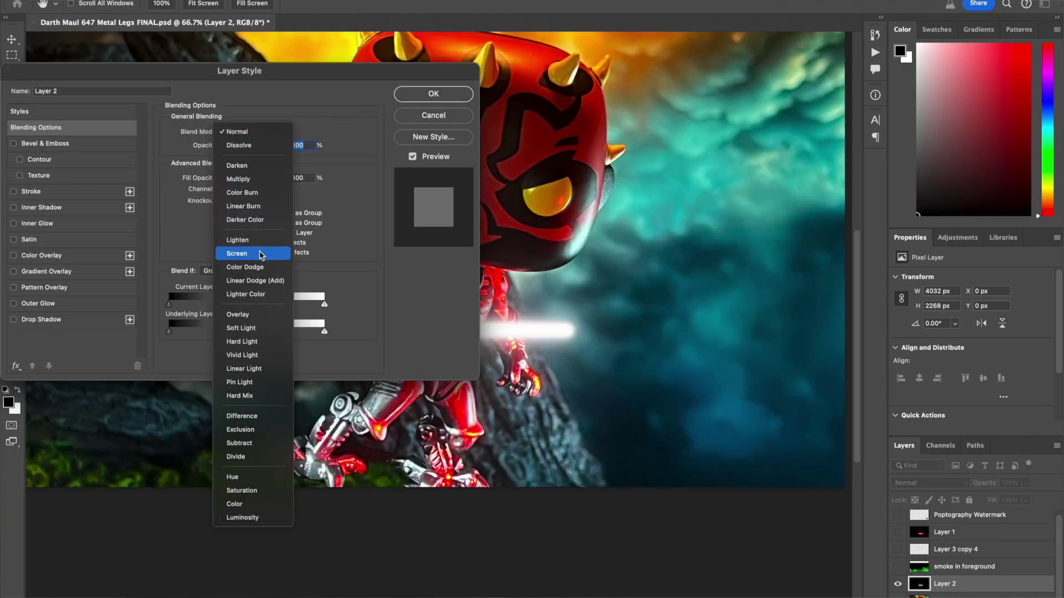
pyautogui.click(259, 254)
pyautogui.click(413, 98)
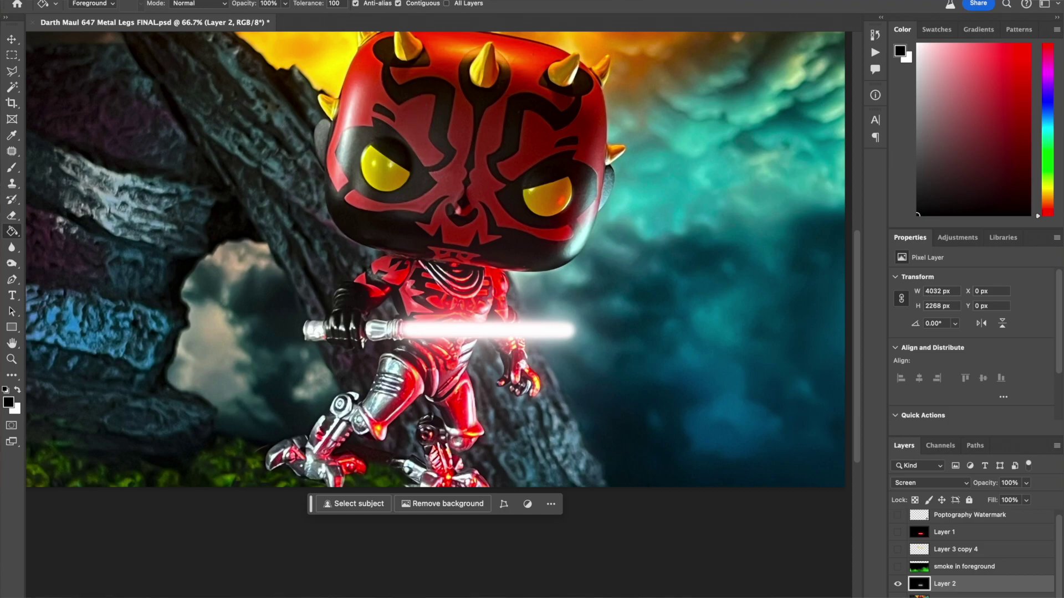
# Colorize the blade layer red with a Hue/Saturation adjustment, using Hue 0 and Saturation 100
pyautogui.click(175, 0)
pyautogui.moveTo(201, 5)
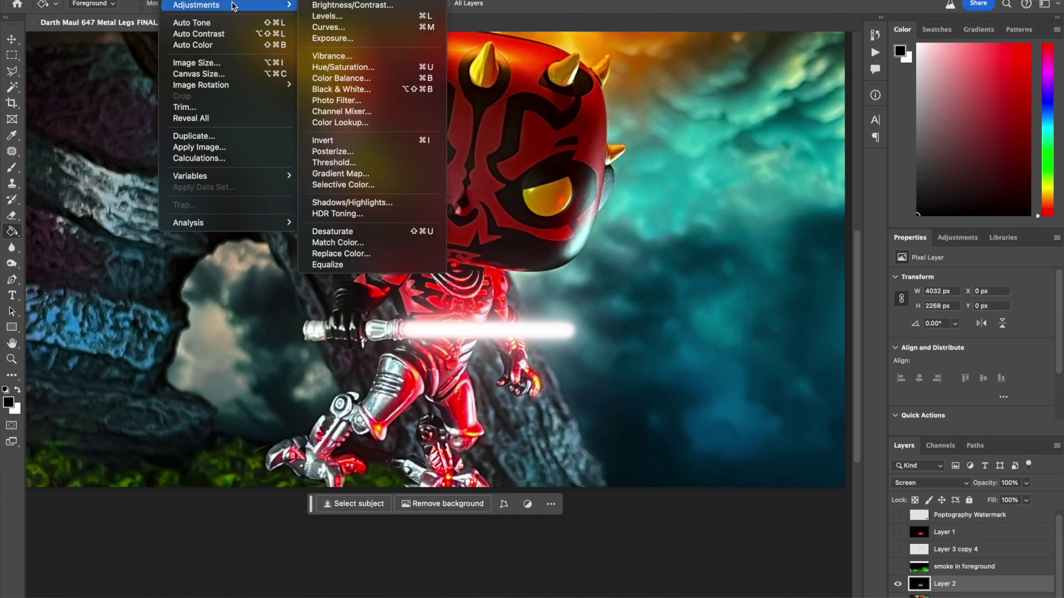
pyautogui.click(344, 67)
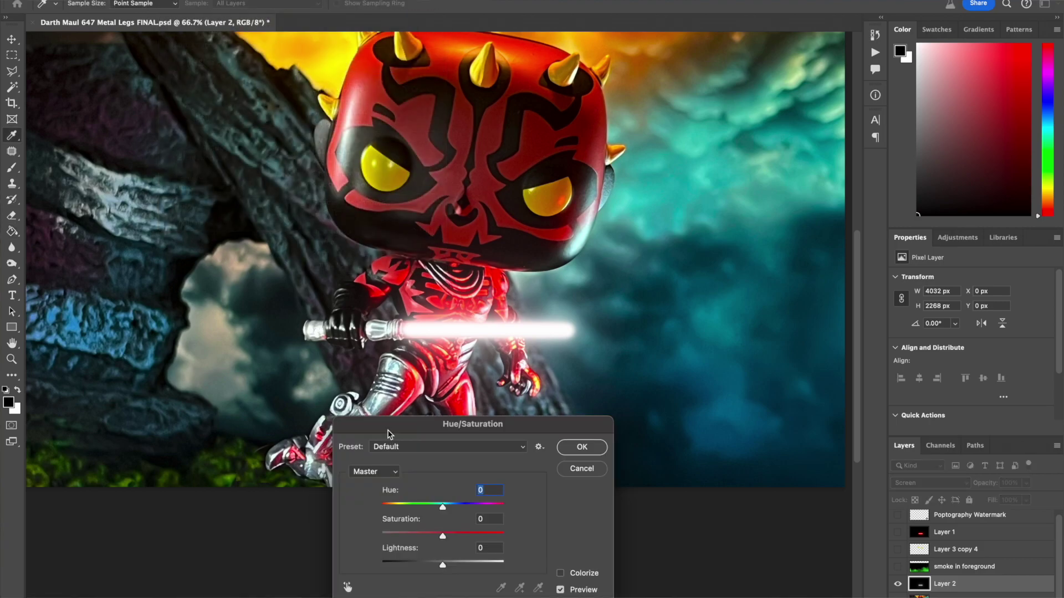
pyautogui.moveTo(385, 430); pyautogui.dragTo(702, 97)
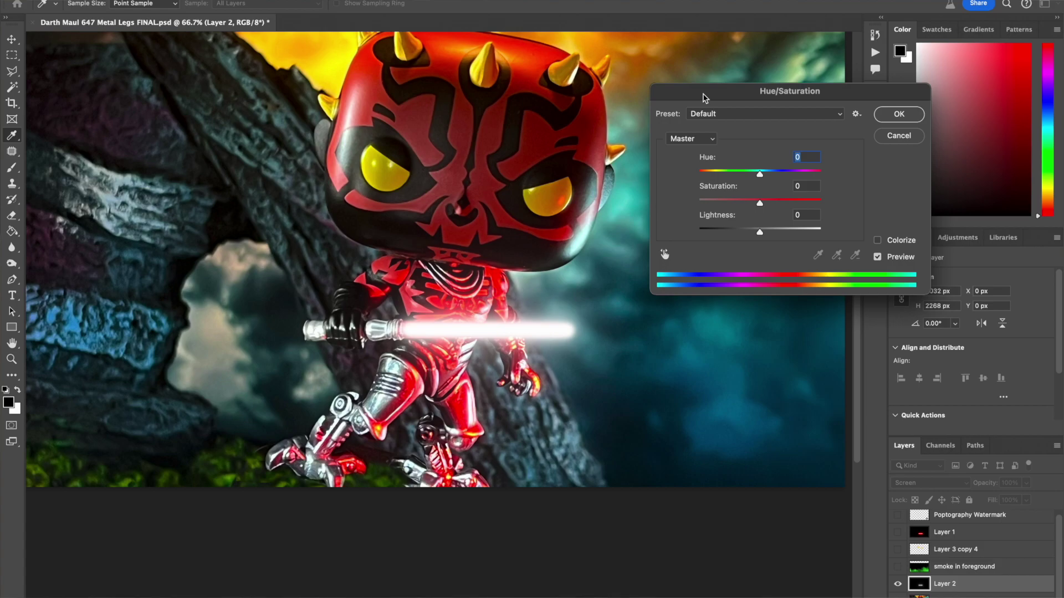
pyautogui.click(877, 242)
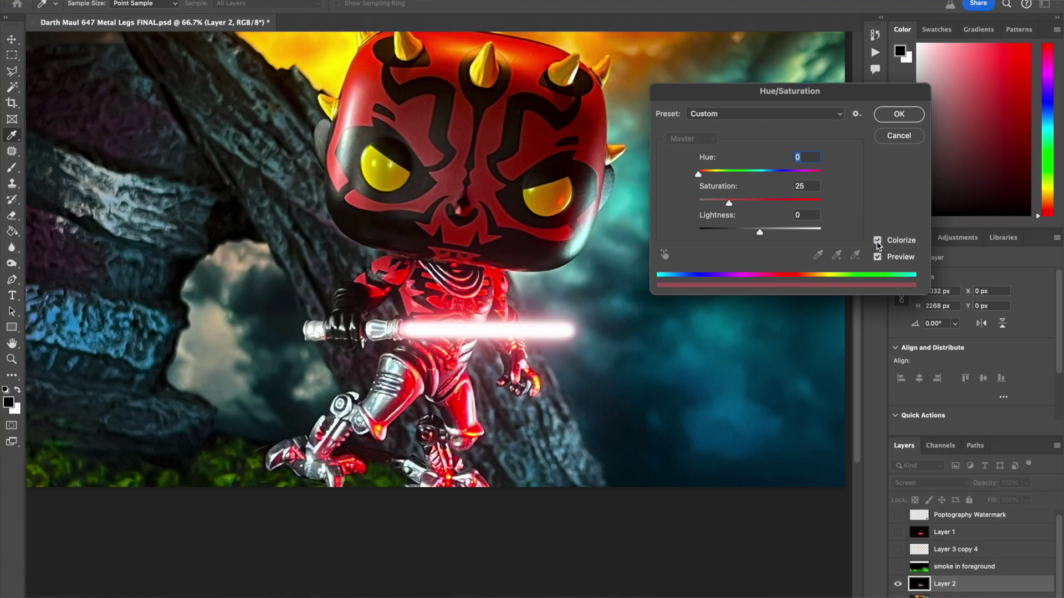
pyautogui.moveTo(729, 204); pyautogui.dragTo(822, 206)
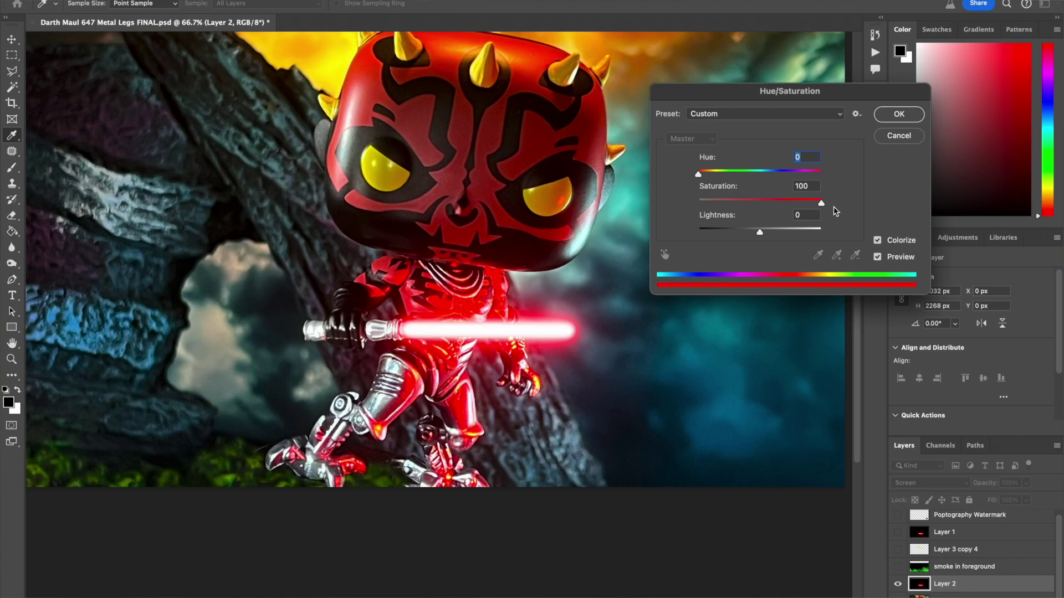
pyautogui.press('Tab')
pyautogui.click(899, 114)
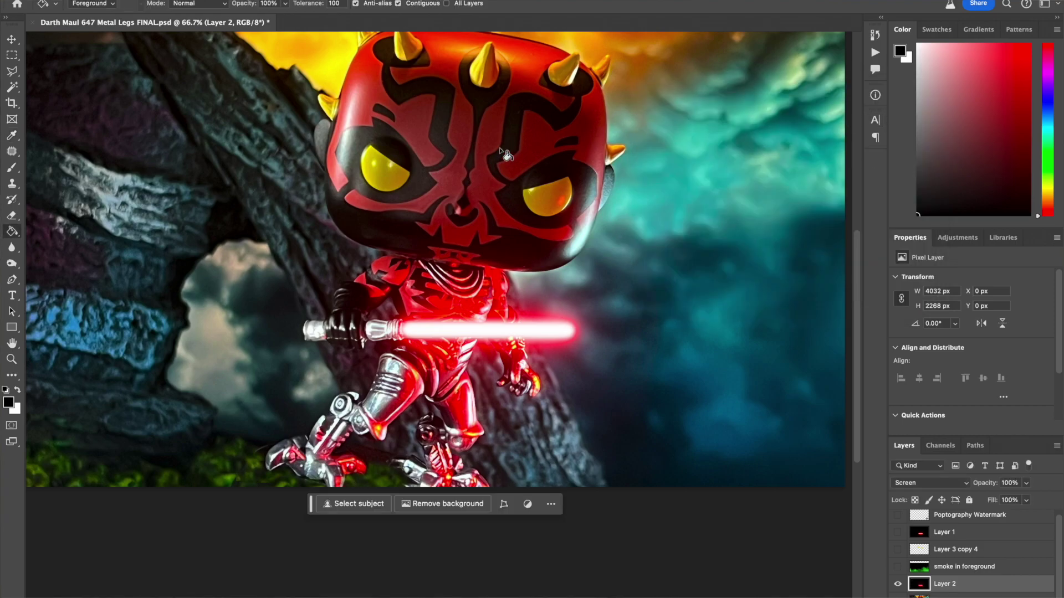
# Show the smoke in foreground, Layer 3 copy 4 and Poptography Watermark layers
pyautogui.click(11, 40)
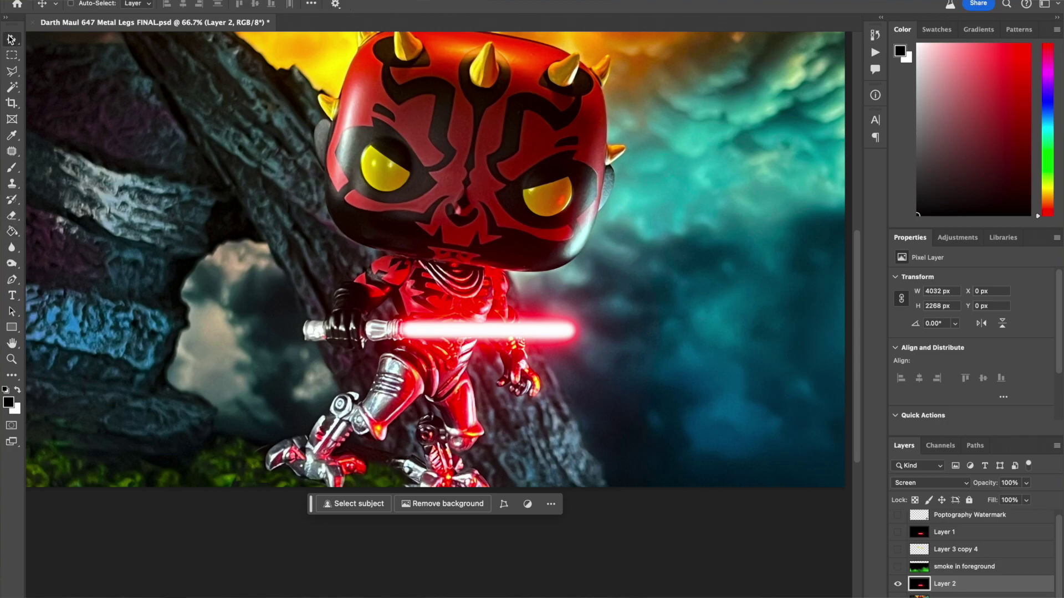
pyautogui.click(898, 566)
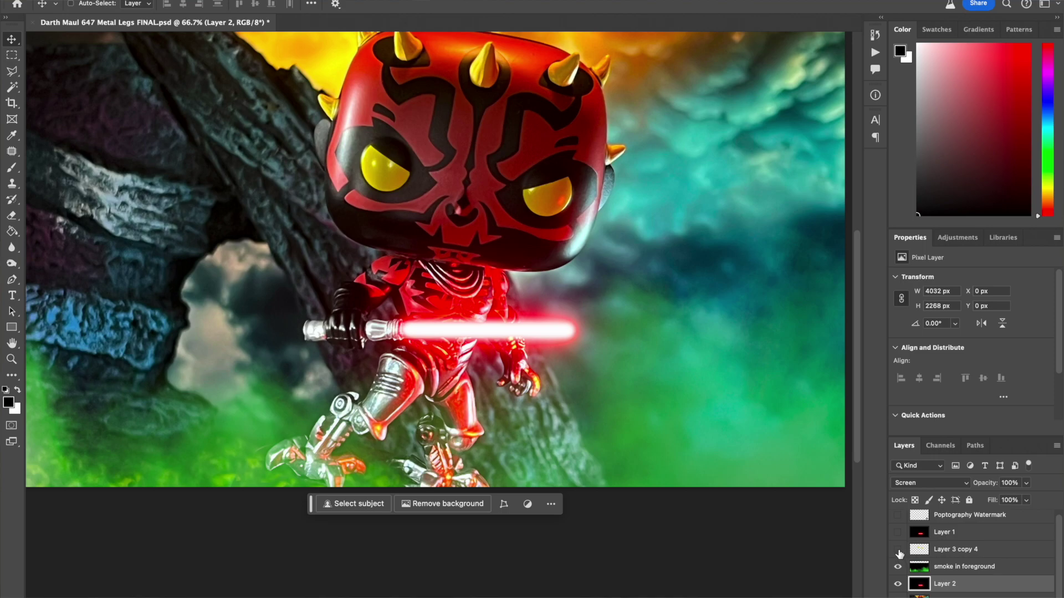
pyautogui.click(898, 550)
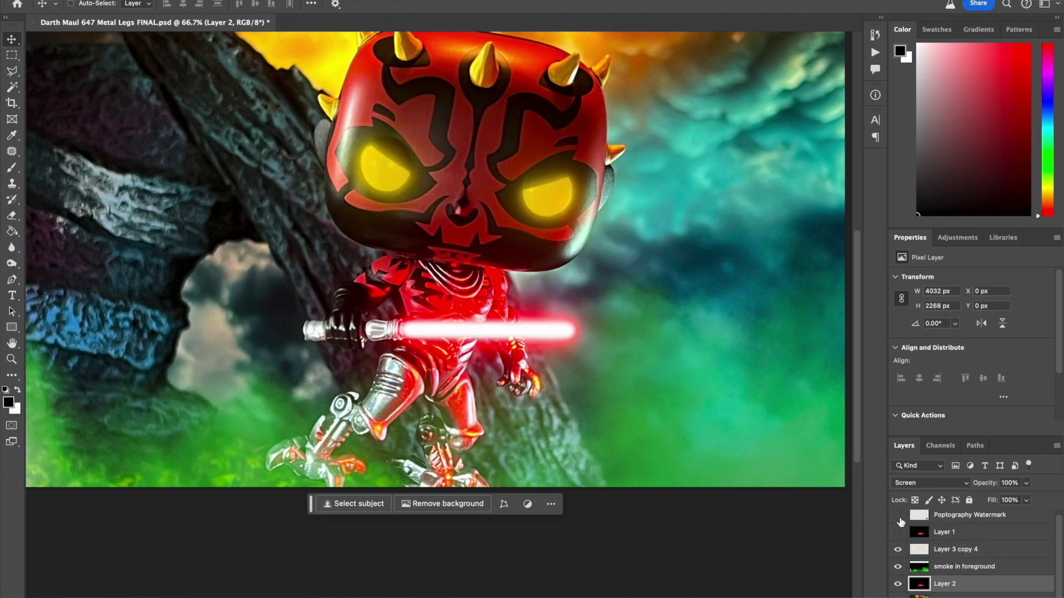
pyautogui.click(897, 515)
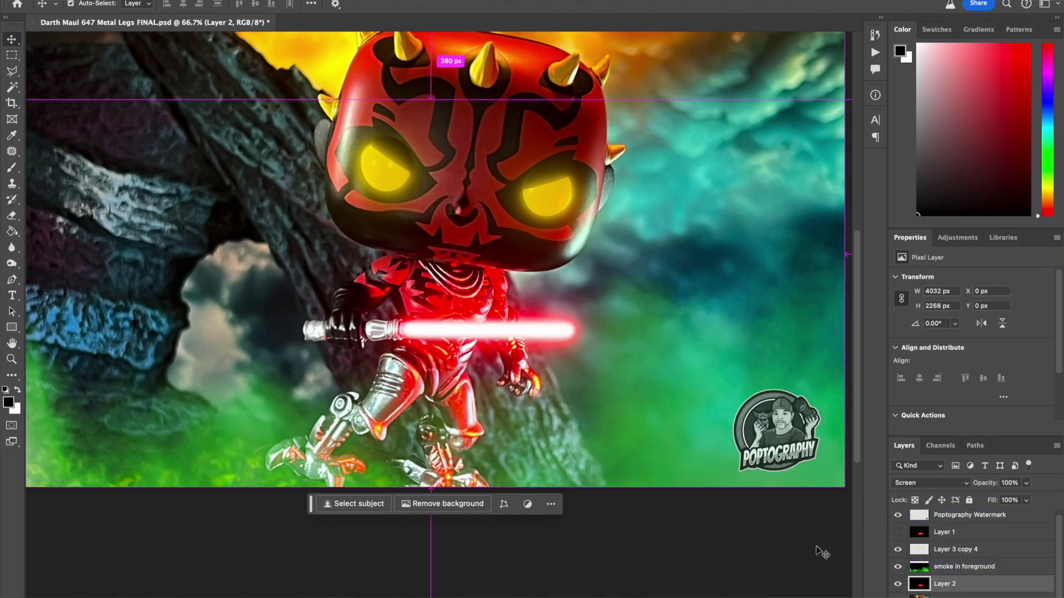
pyautogui.press('super+minus')
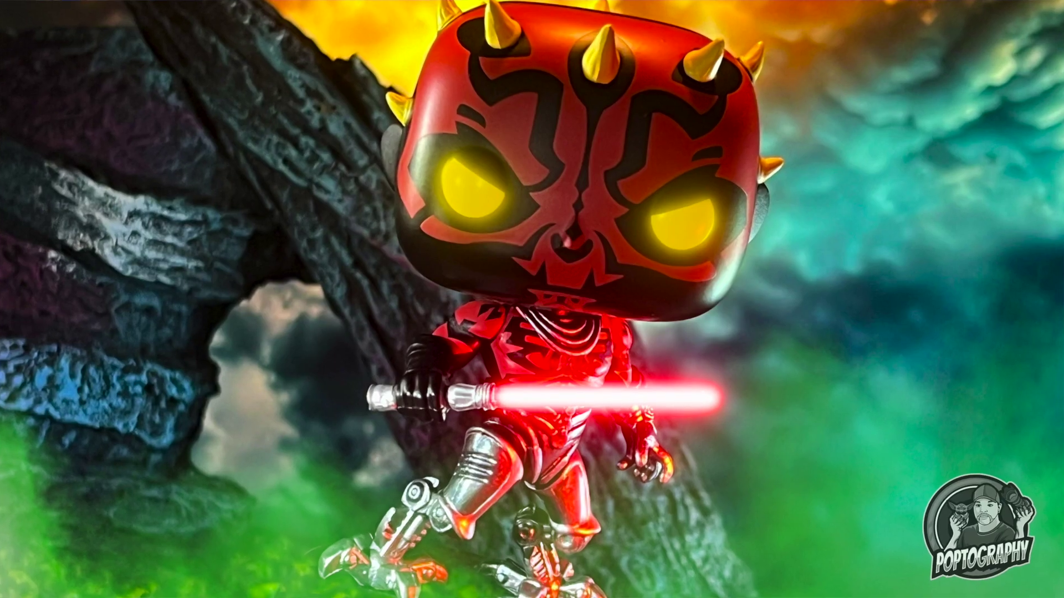